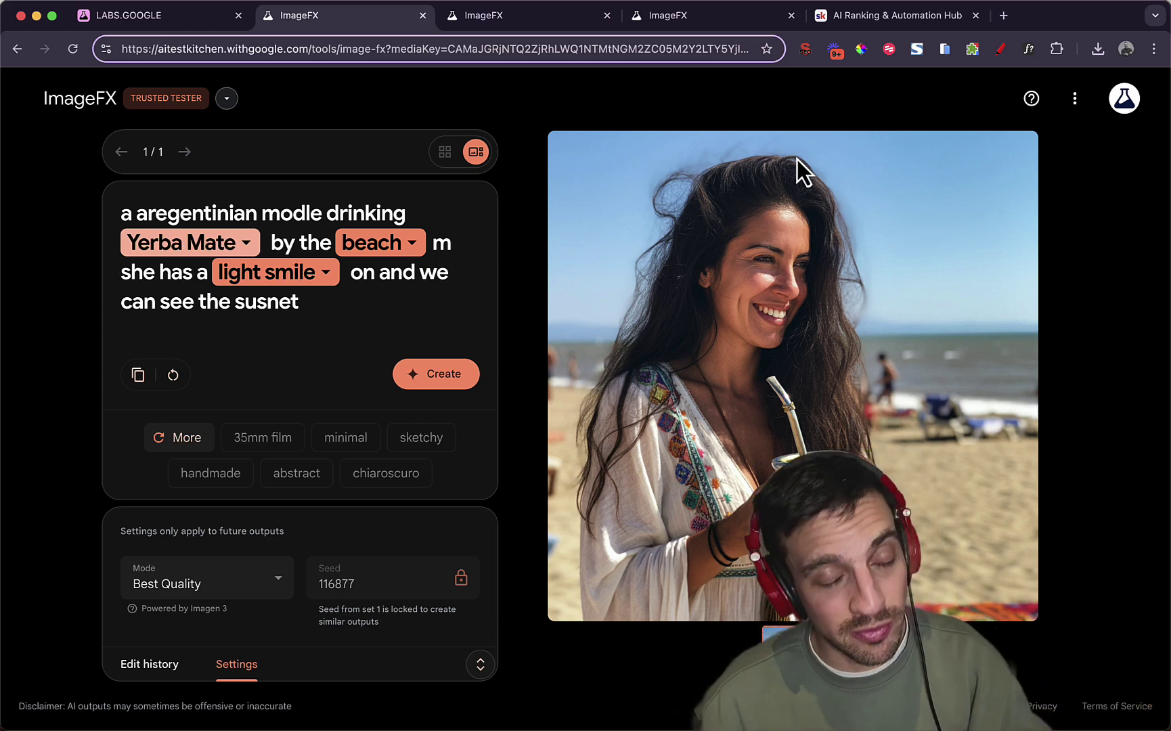
Step: Review the generated Yerba Mate beach image (Best Quality mode, seed 116877)
{"action": "mouse_move", "coordinate": [801, 171]}
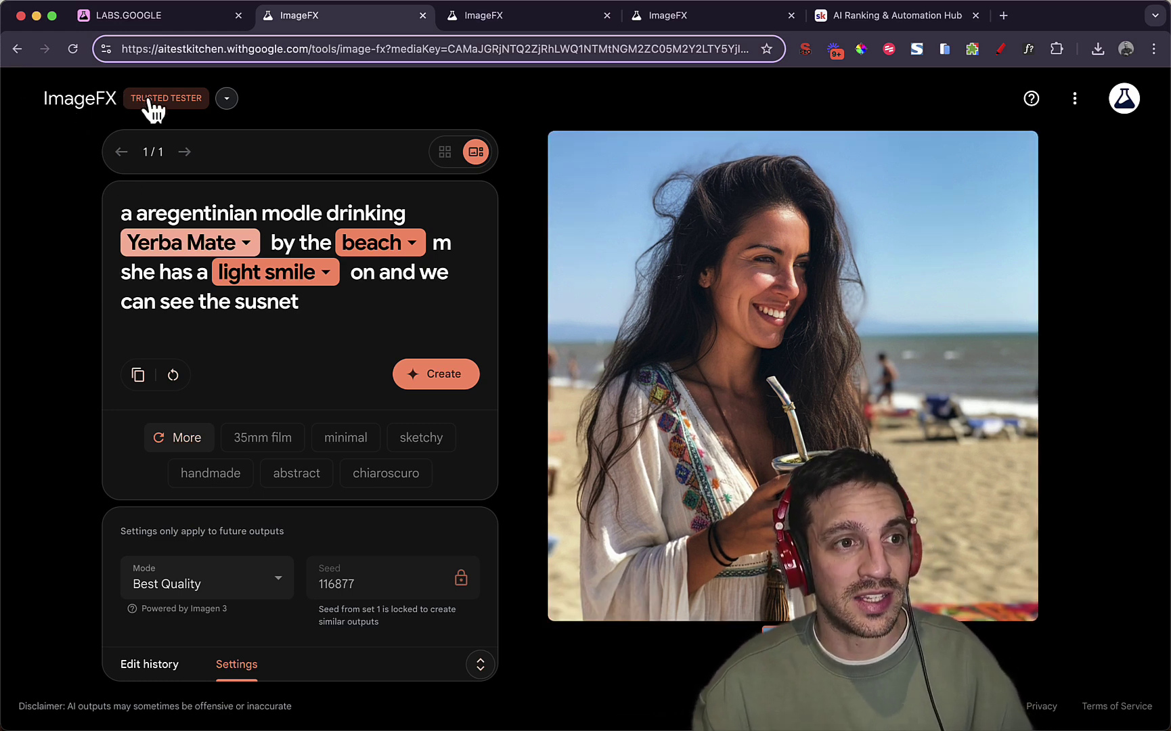
Step: Go from Google Labs to the ImageFX and MusicFX experiments site and play the VideoFX sample
{"action": "left_click", "coordinate": [212, 19]}
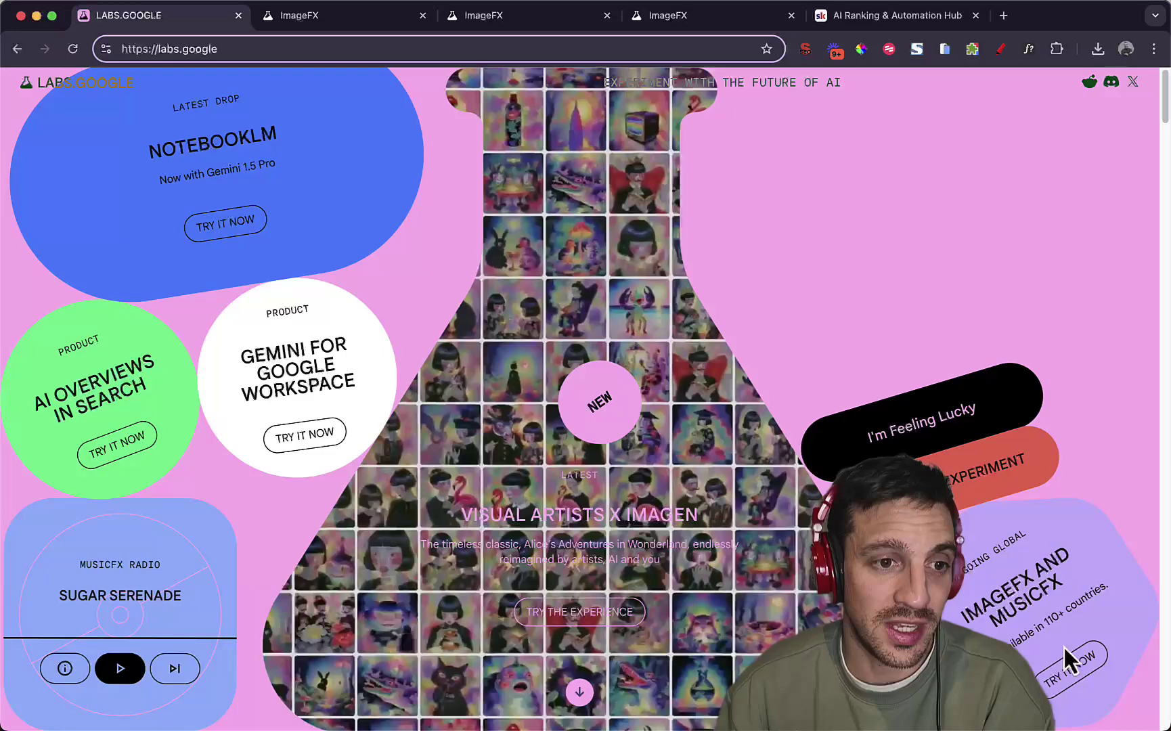
{"action": "left_click", "coordinate": [1070, 670]}
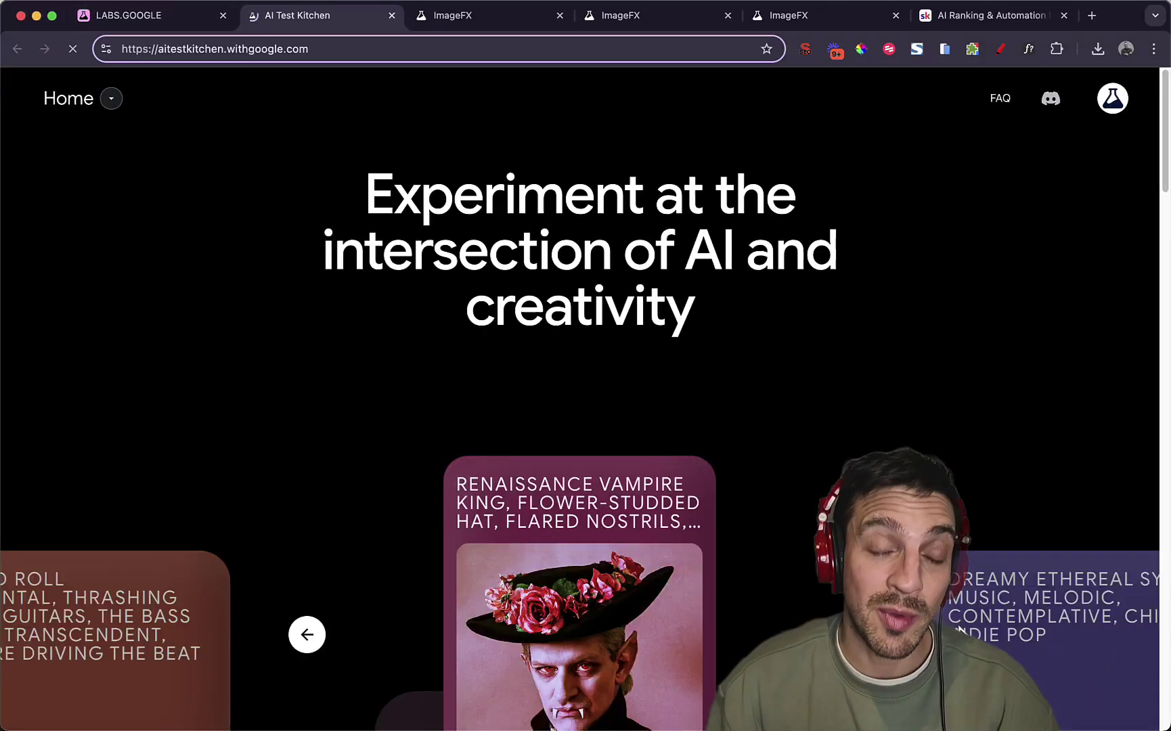
{"action": "scroll", "coordinate": [752, 516], "scroll_direction": "down", "scroll_amount": 10}
{"action": "scroll", "coordinate": [750, 509], "scroll_direction": "down", "scroll_amount": 4}
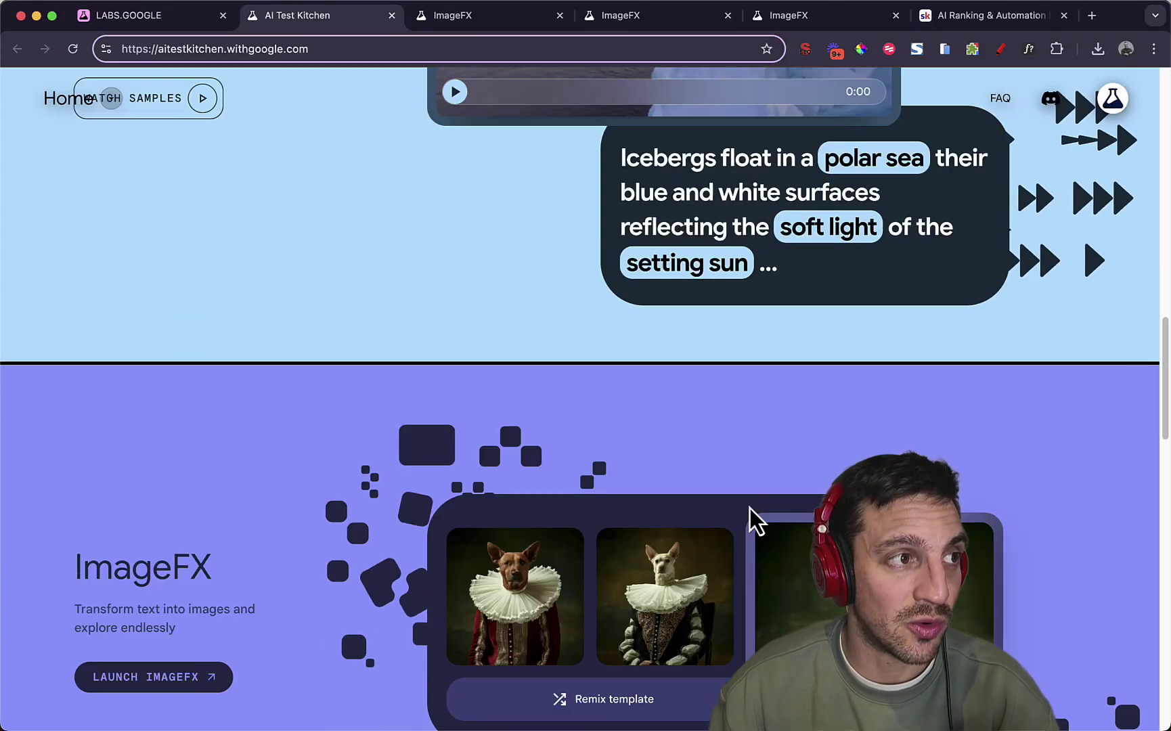
{"action": "scroll", "coordinate": [751, 510], "scroll_direction": "up", "scroll_amount": 7}
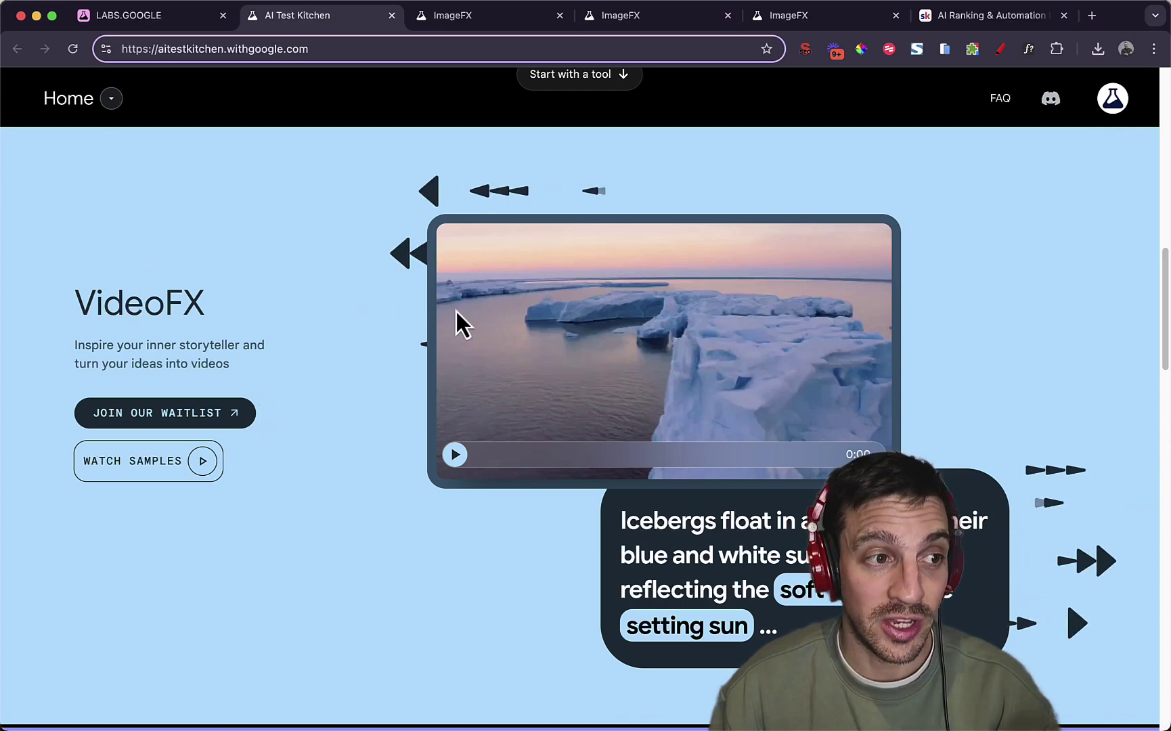
{"action": "left_click", "coordinate": [455, 454]}
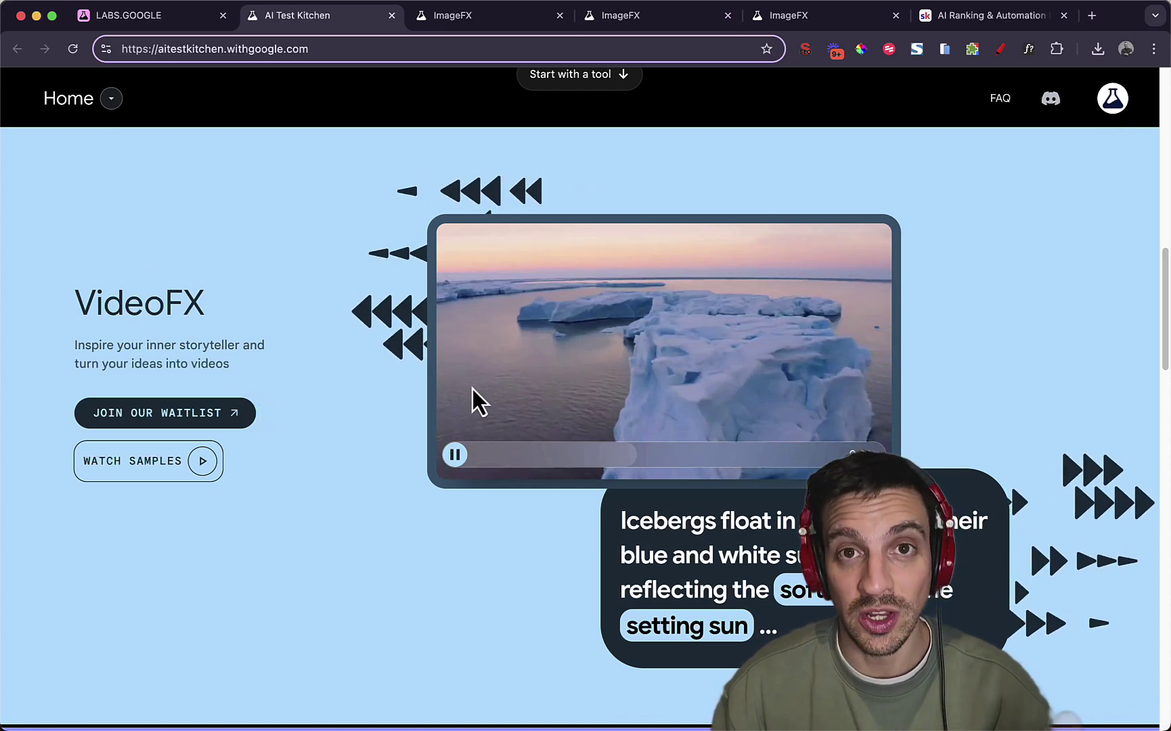
Step: Launch ImageFX from the experiments site
{"action": "scroll", "coordinate": [740, 406], "scroll_direction": "down", "scroll_amount": 1}
{"action": "scroll", "coordinate": [740, 413], "scroll_direction": "down", "scroll_amount": 10}
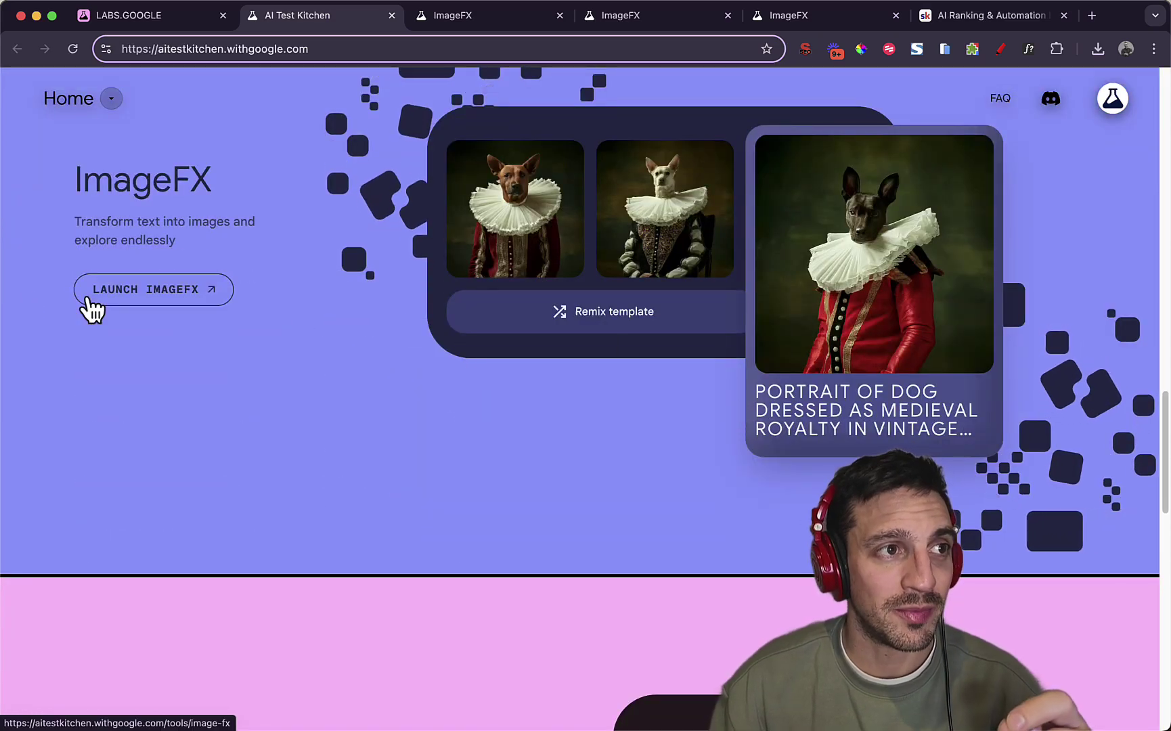
{"action": "left_click", "coordinate": [90, 306]}
Step: Return to the Yerba Mate beach image, then start a new tab to look up a yerba mate gourd
{"action": "left_click", "coordinate": [447, 28]}
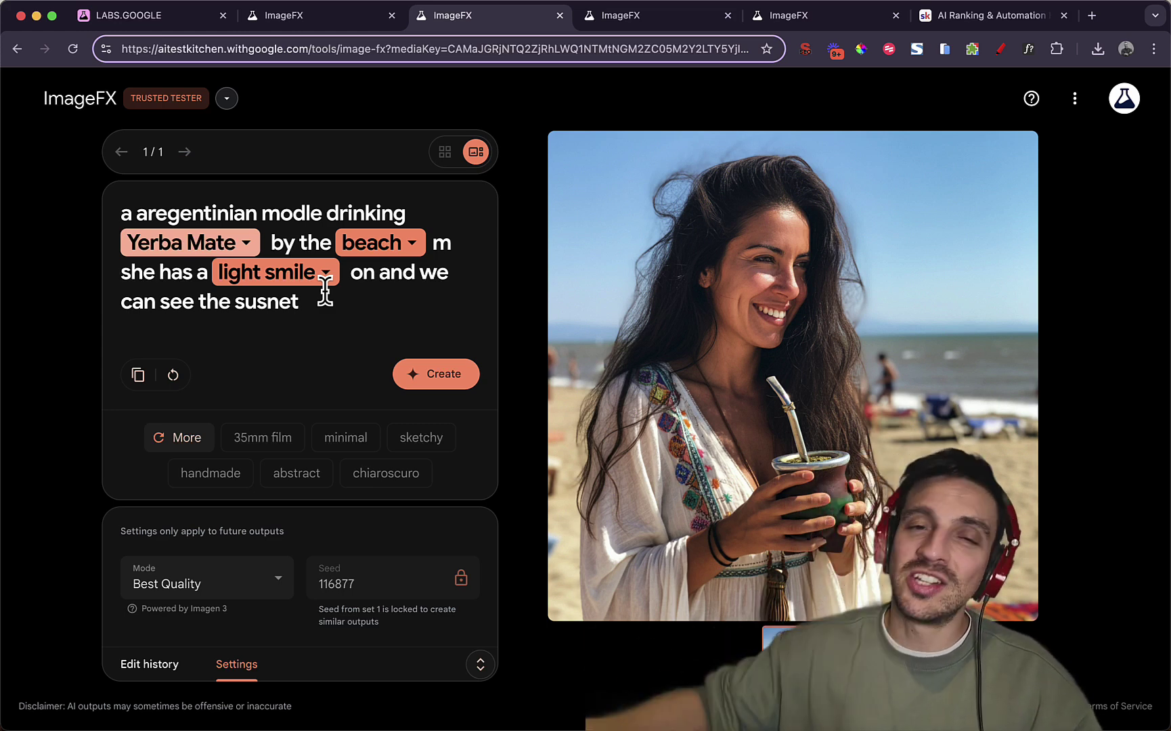
{"action": "mouse_move", "coordinate": [993, 530]}
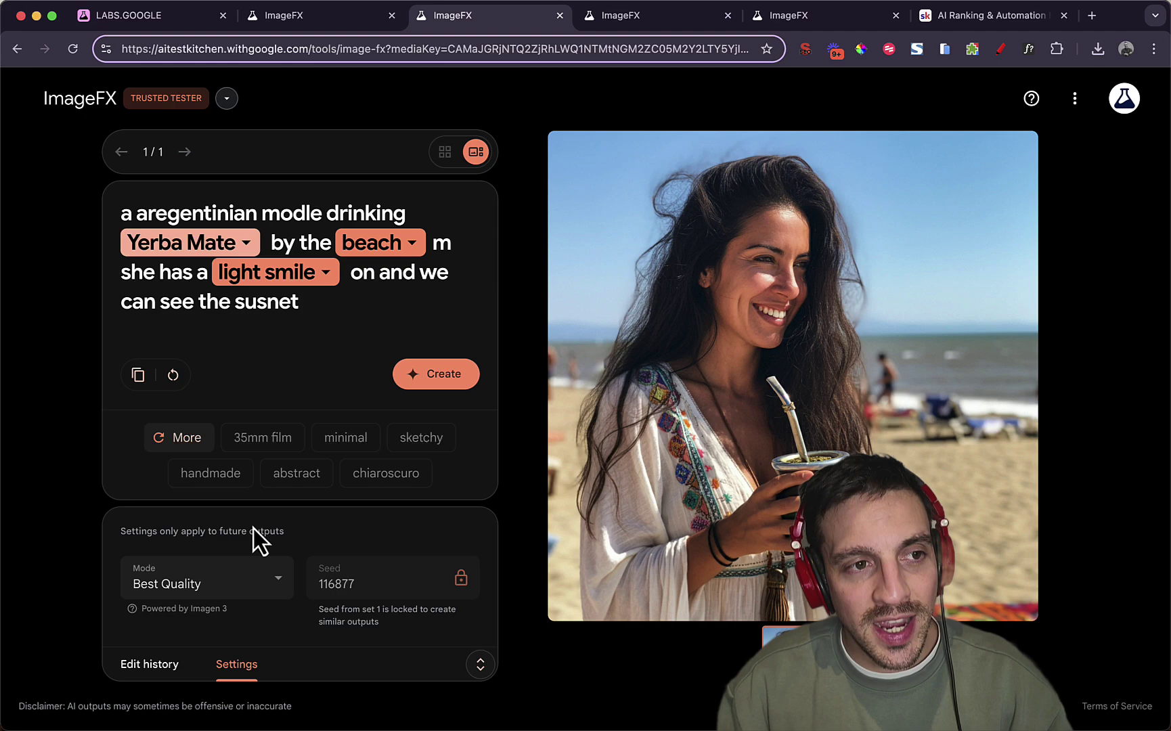
{"action": "mouse_move", "coordinate": [696, 441]}
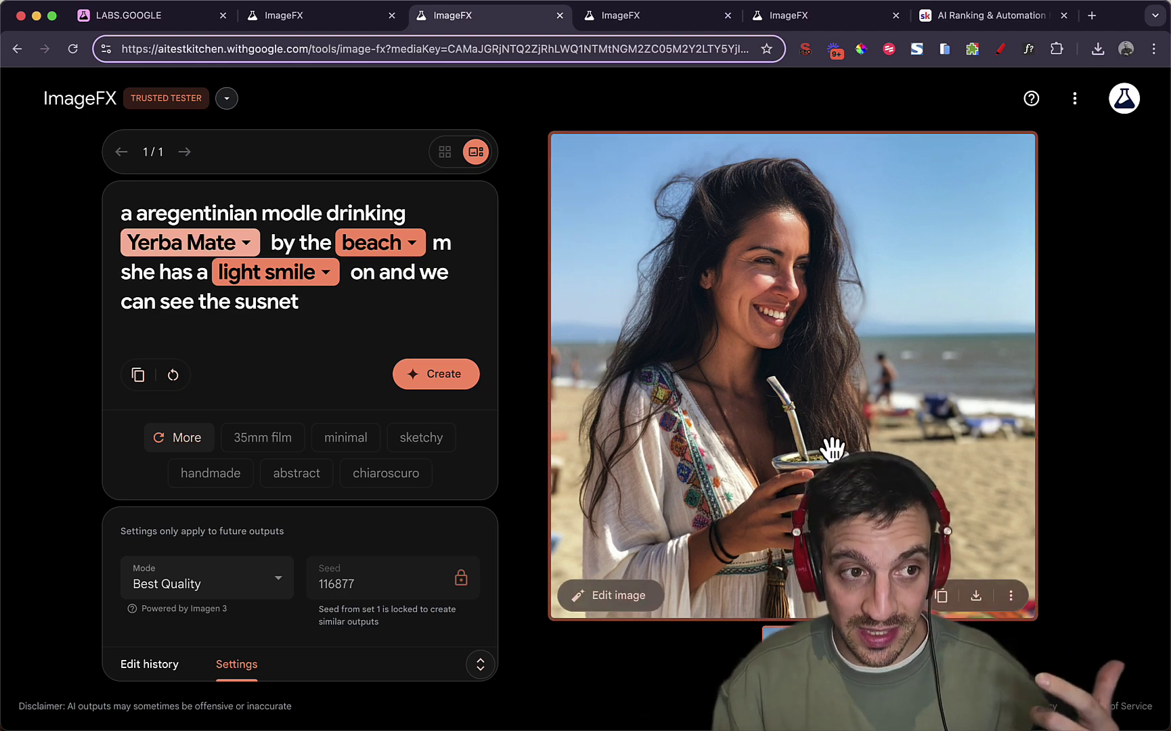
{"action": "left_click", "coordinate": [1096, 20]}
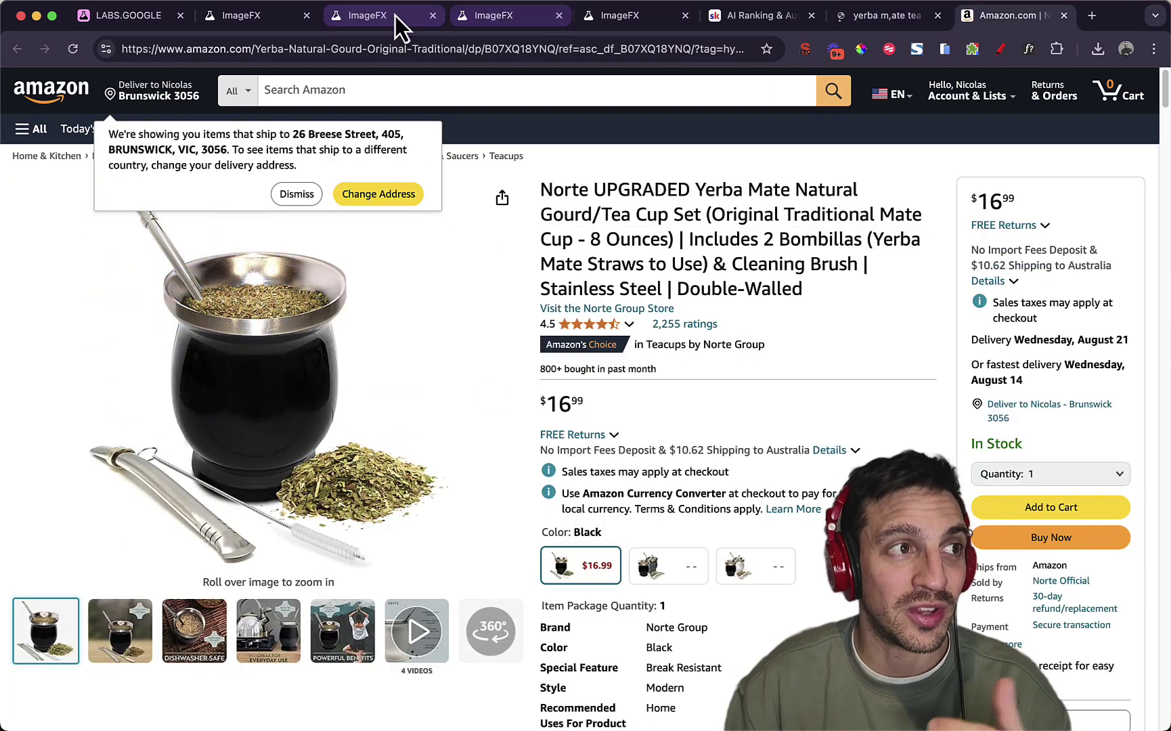
{"action": "left_click", "coordinate": [278, 15]}
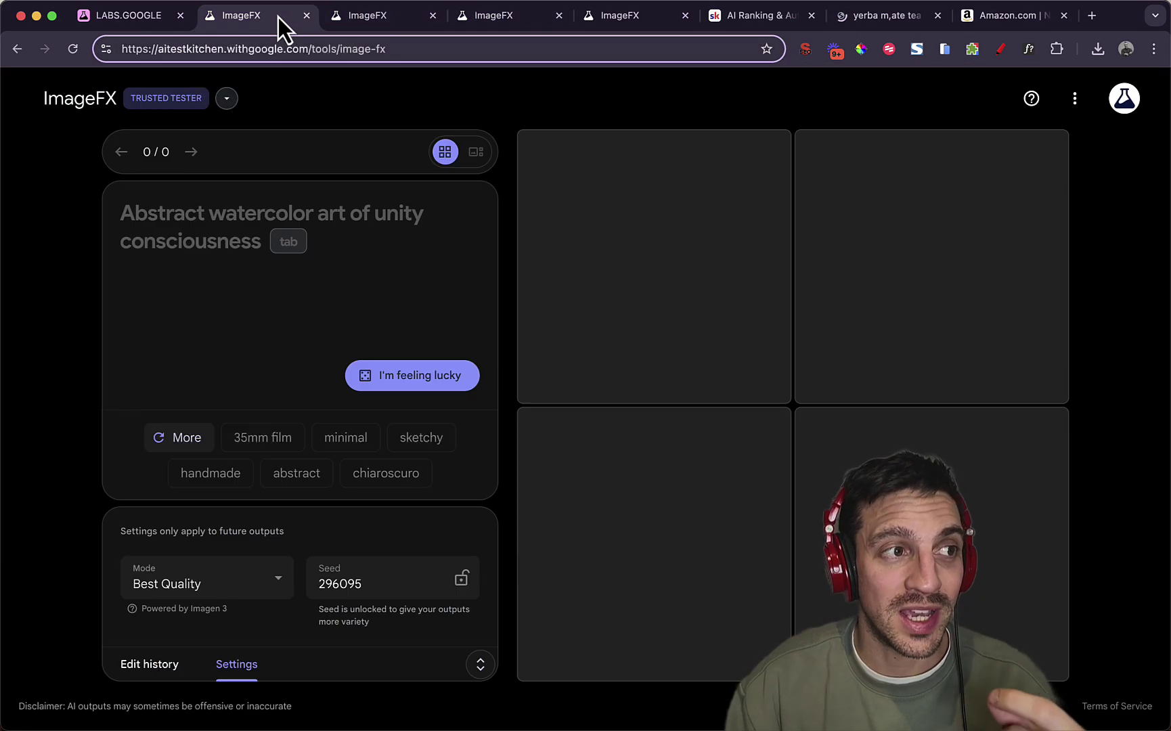
{"action": "left_click", "coordinate": [347, 16]}
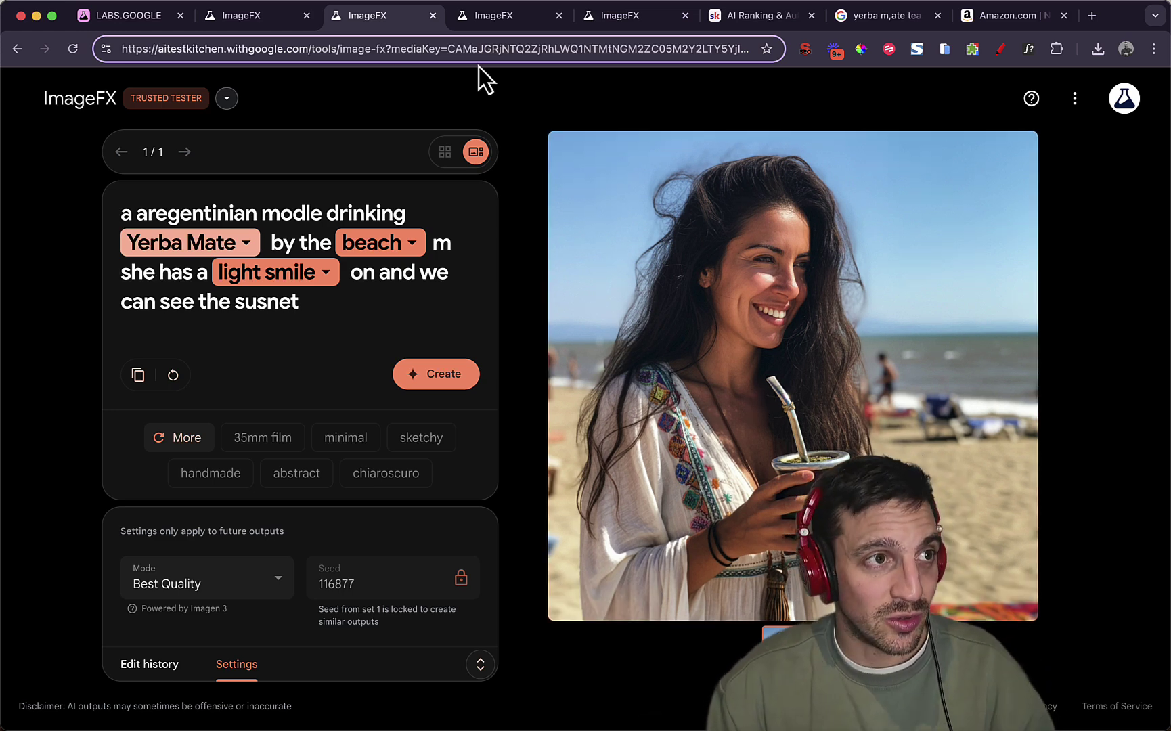
{"action": "left_click", "coordinate": [521, 22]}
{"action": "left_click", "coordinate": [610, 21]}
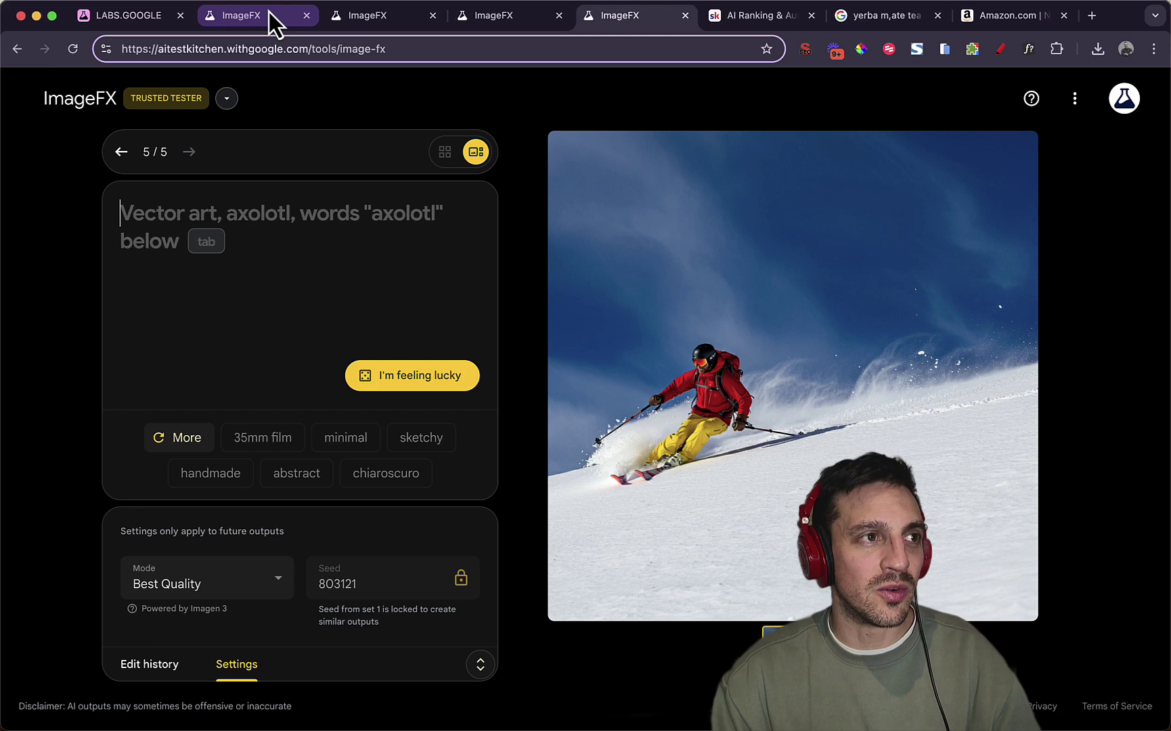
{"action": "left_click", "coordinate": [342, 15]}
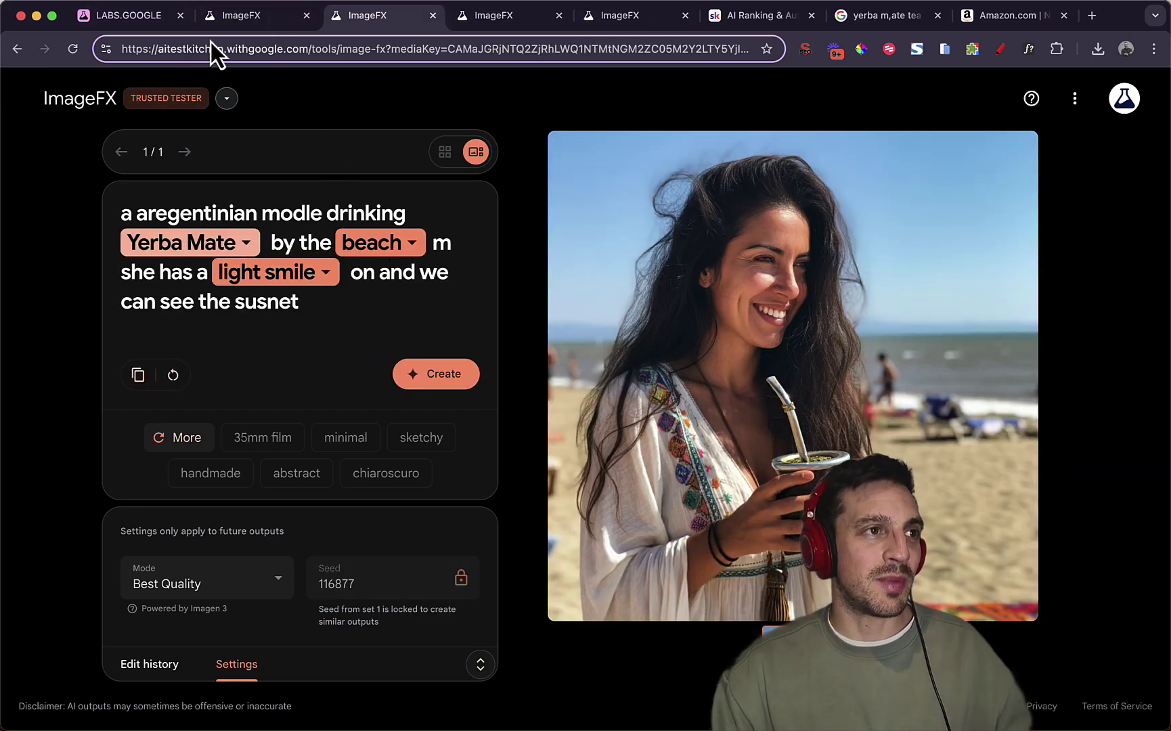
{"action": "left_click", "coordinate": [235, 28]}
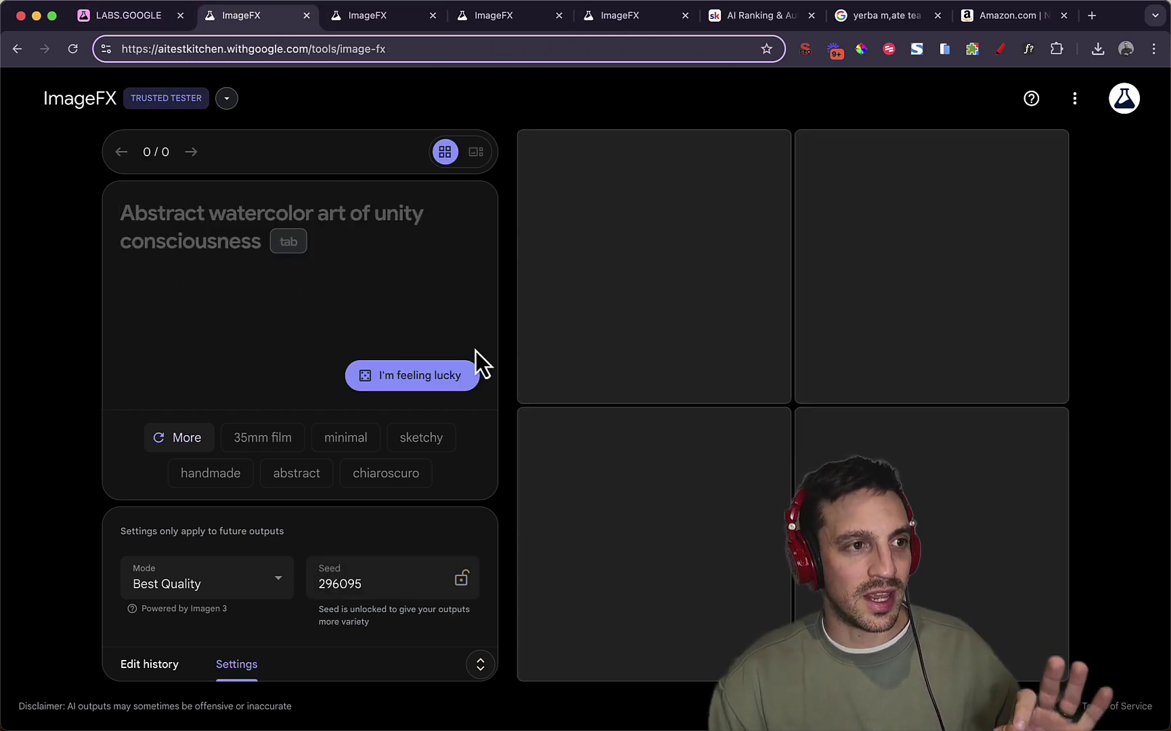
Step: Generate spider-web close-ups from an I'm feeling lucky prompt and list alternatives for 'spinning its web'
{"action": "left_click", "coordinate": [463, 381]}
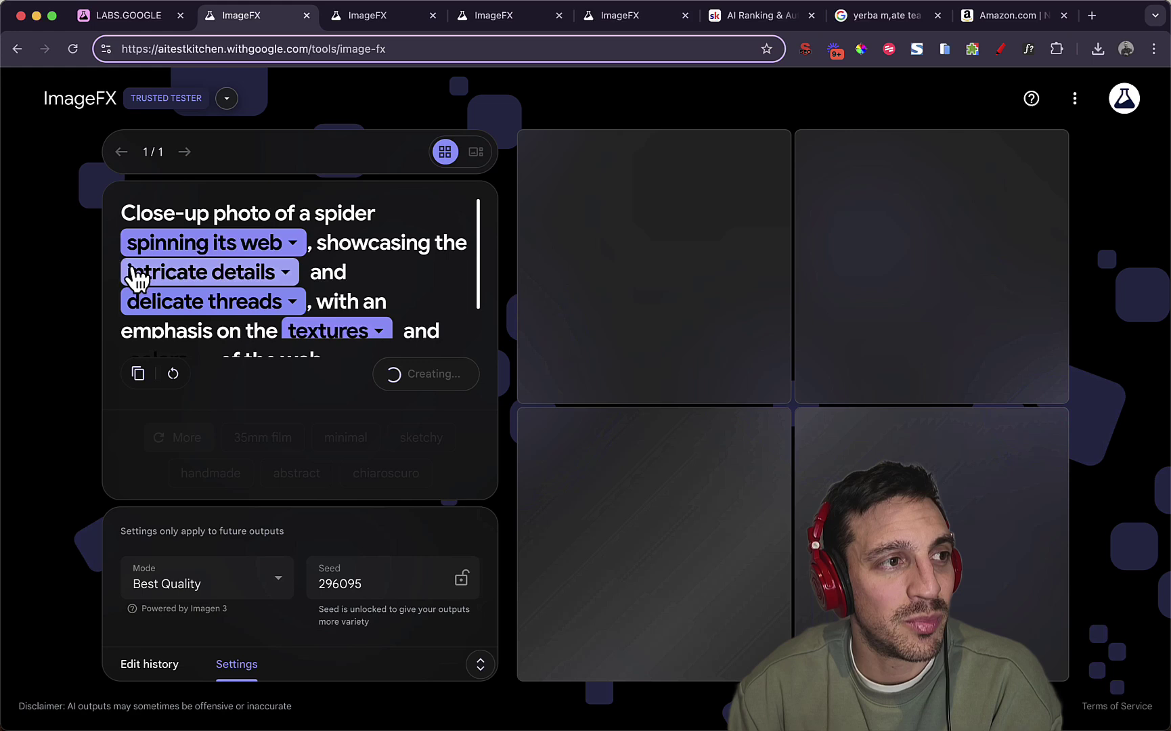
{"action": "scroll", "coordinate": [314, 264], "scroll_direction": "down", "scroll_amount": 2}
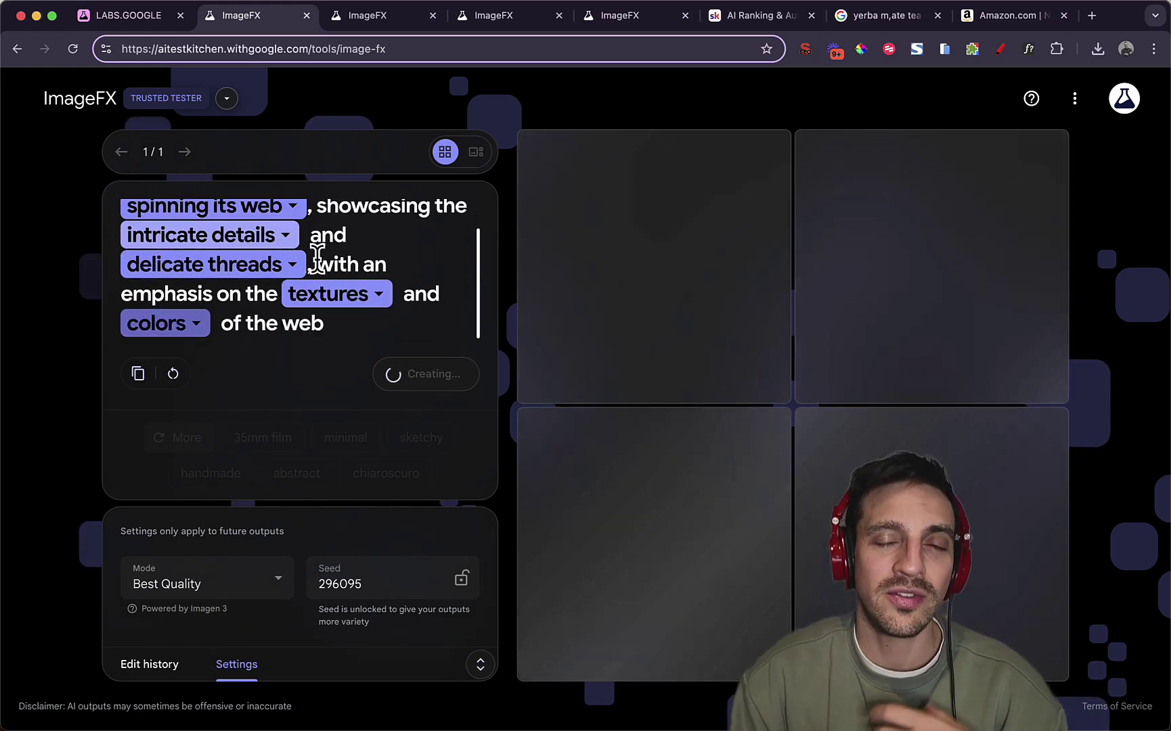
{"action": "scroll", "coordinate": [318, 260], "scroll_direction": "up", "scroll_amount": 1}
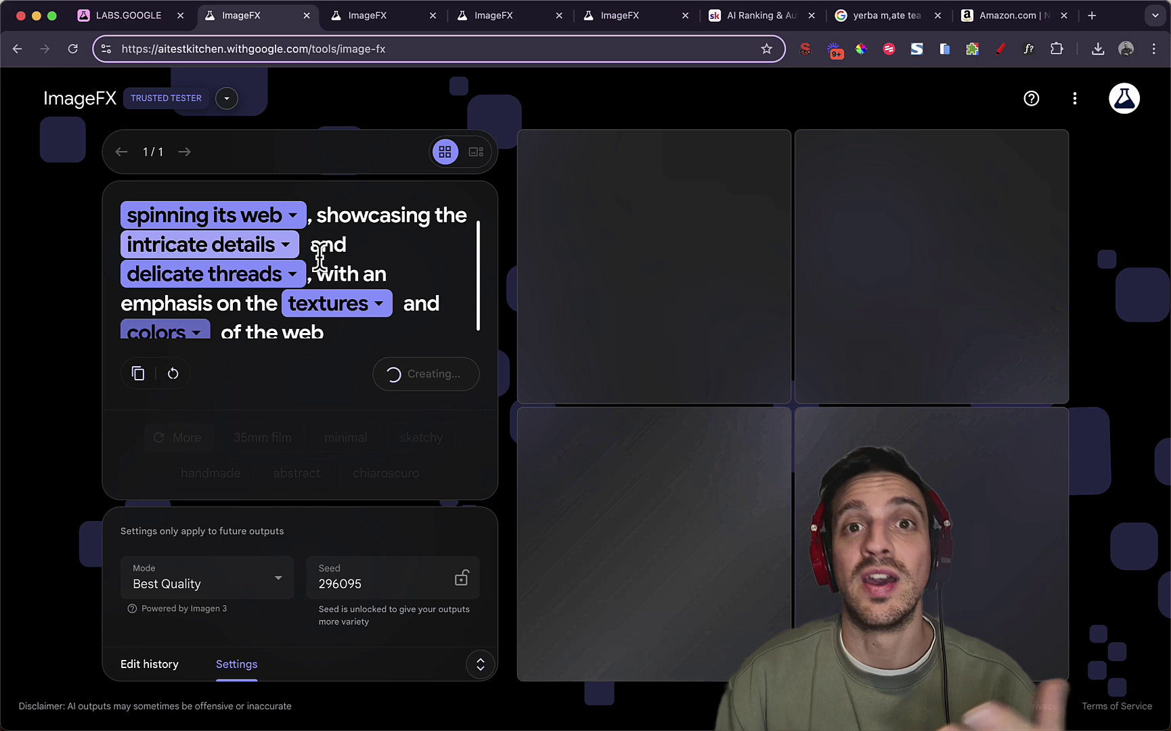
{"action": "scroll", "coordinate": [314, 237], "scroll_direction": "up", "scroll_amount": 3}
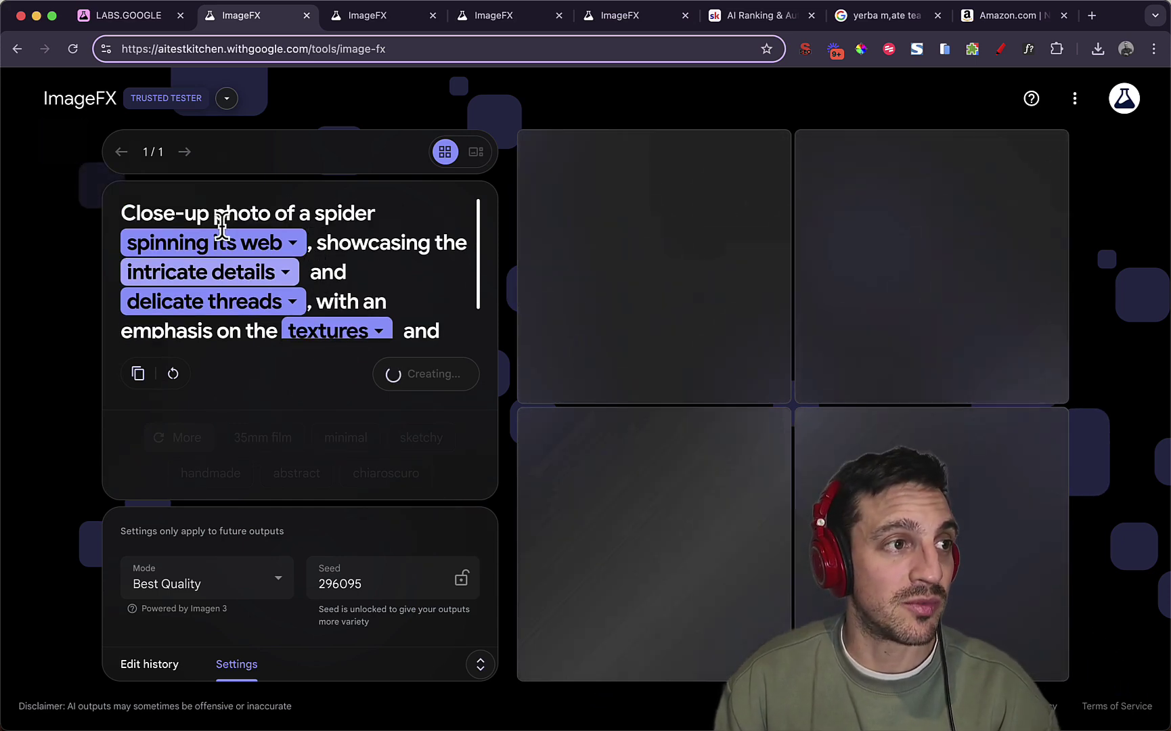
{"action": "scroll", "coordinate": [308, 216], "scroll_direction": "down", "scroll_amount": 1}
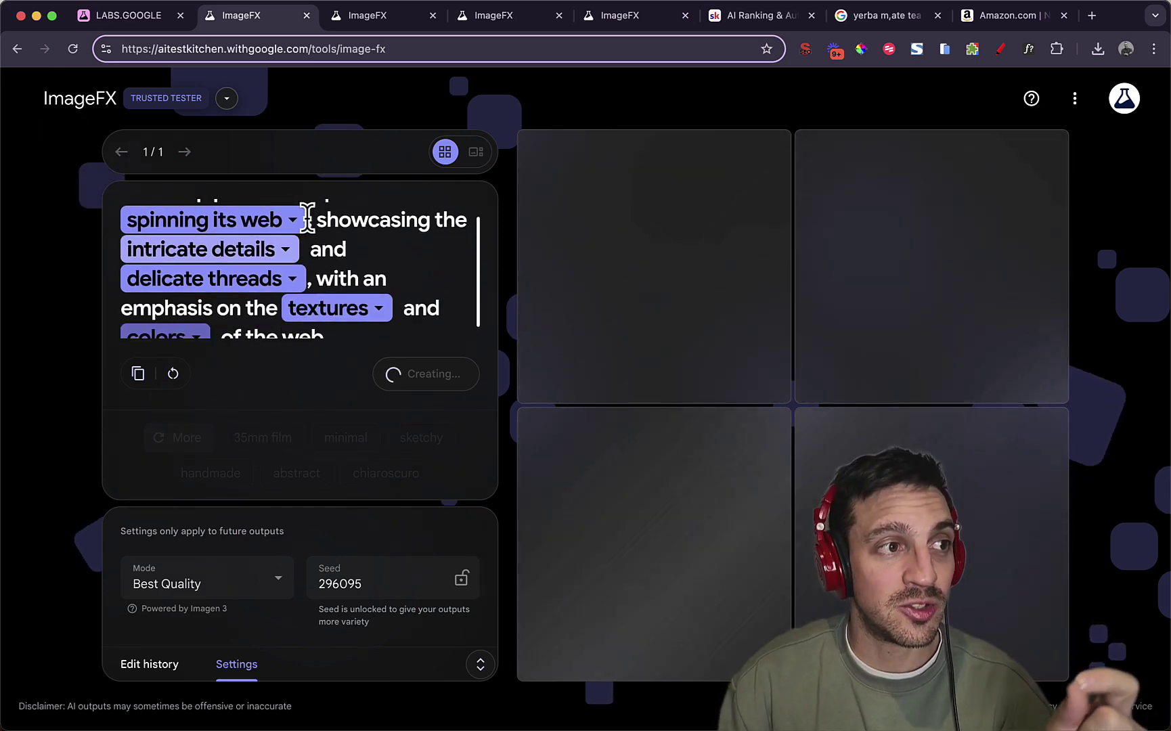
{"action": "left_click", "coordinate": [295, 223]}
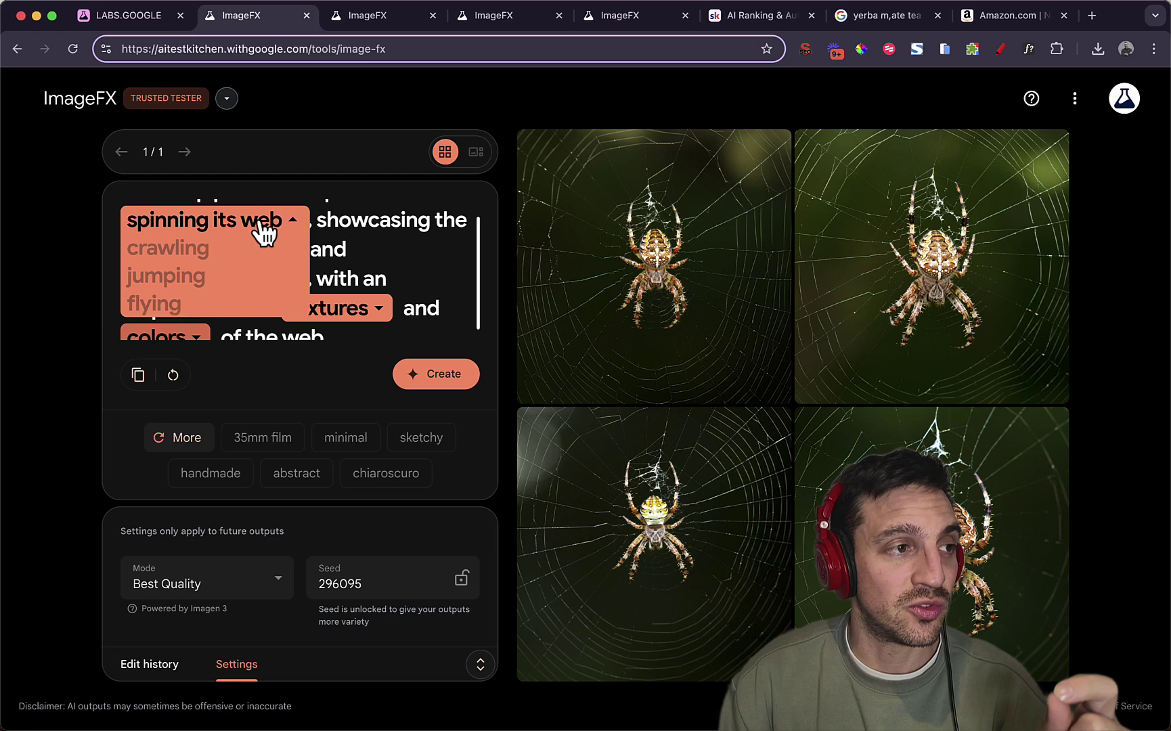
Step: Enlarge the bottom-right spider image and browse the full-size images back to the first
{"action": "left_click", "coordinate": [397, 254]}
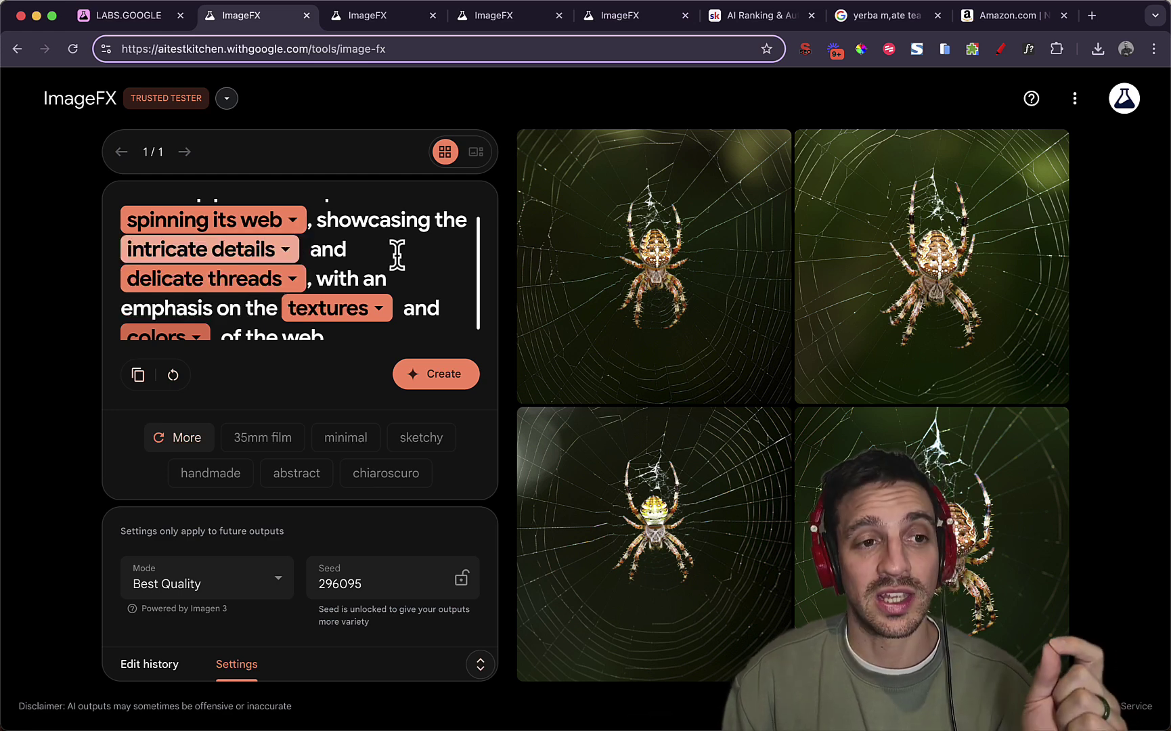
{"action": "left_click", "coordinate": [977, 544]}
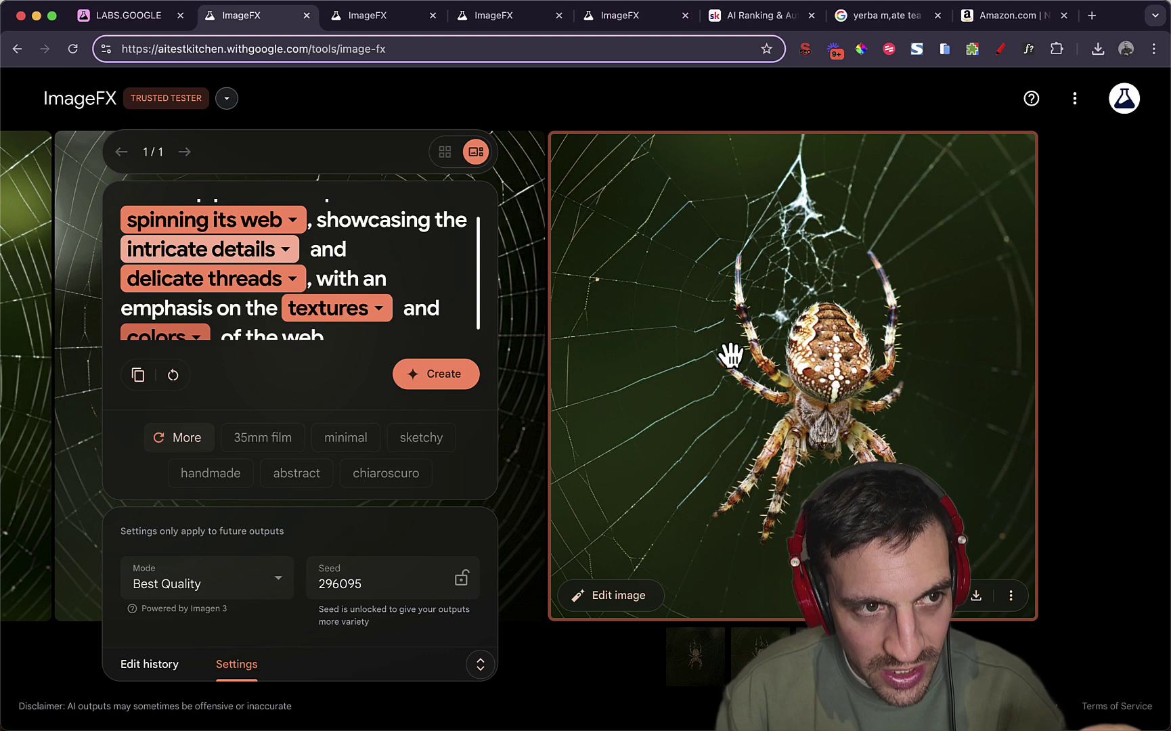
{"action": "left_click_drag", "start_coordinate": [731, 353], "coordinate": [907, 318]}
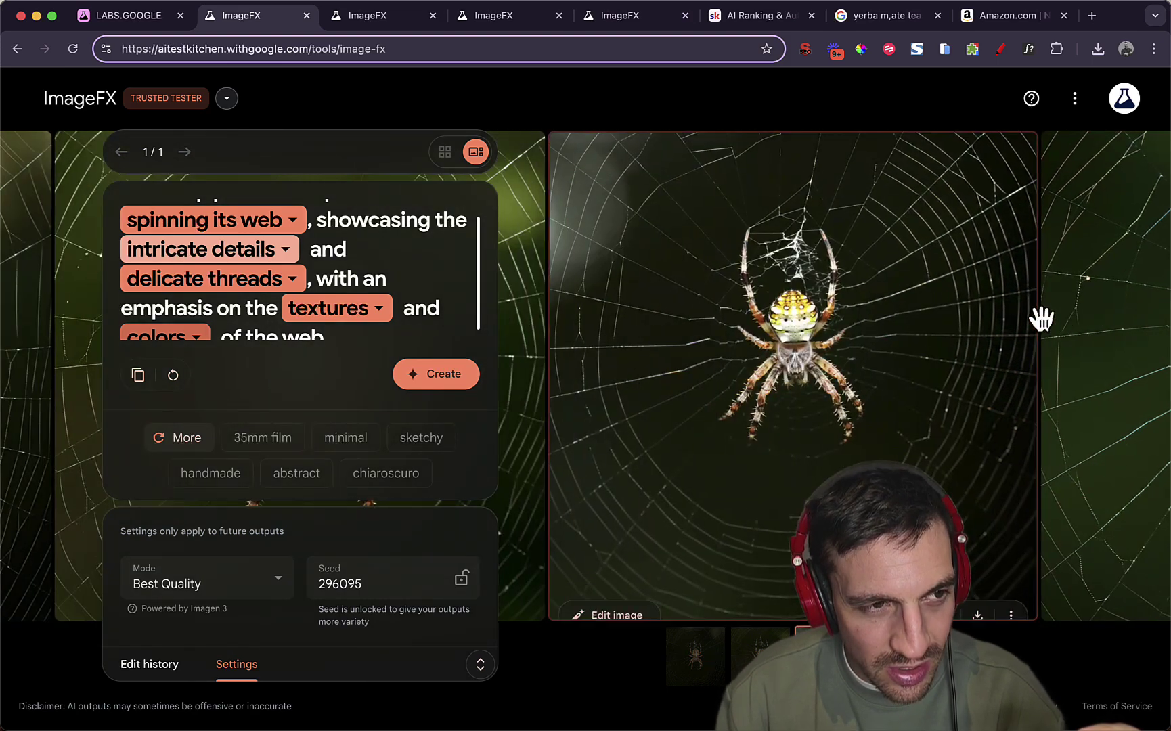
{"action": "left_click_drag", "start_coordinate": [841, 362], "coordinate": [1098, 419]}
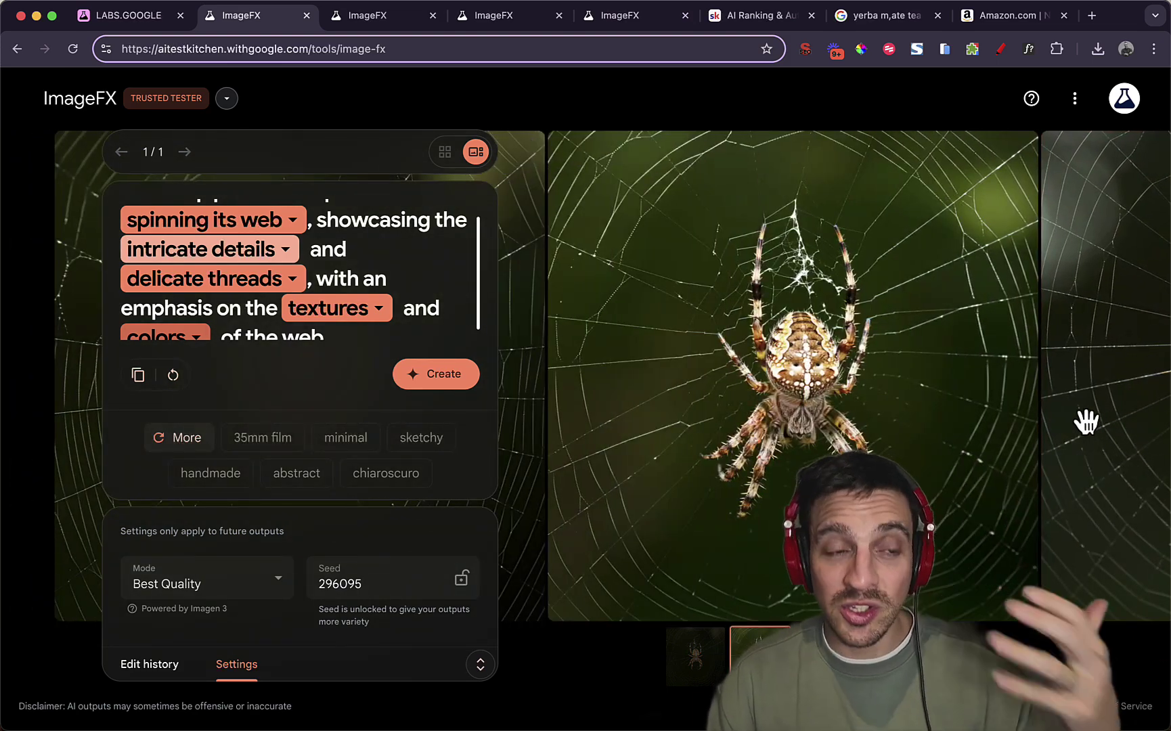
{"action": "left_click_drag", "start_coordinate": [831, 418], "coordinate": [1165, 418]}
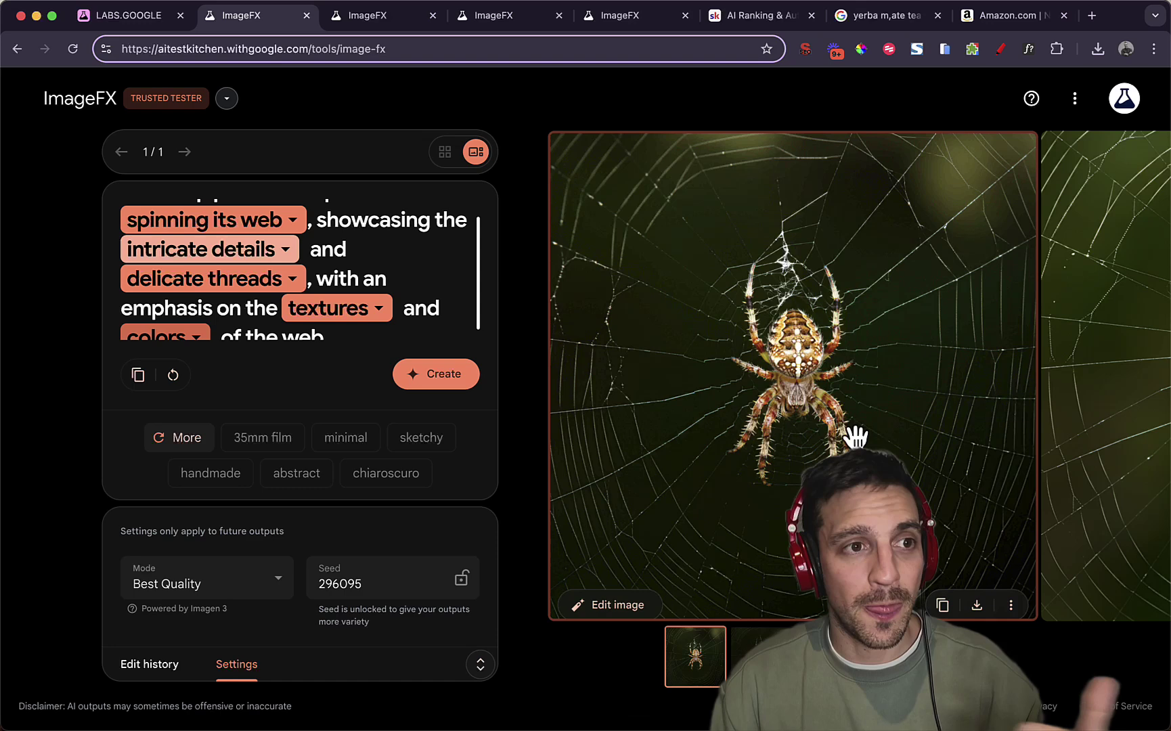
{"action": "scroll", "coordinate": [384, 311], "scroll_direction": "down", "scroll_amount": 1}
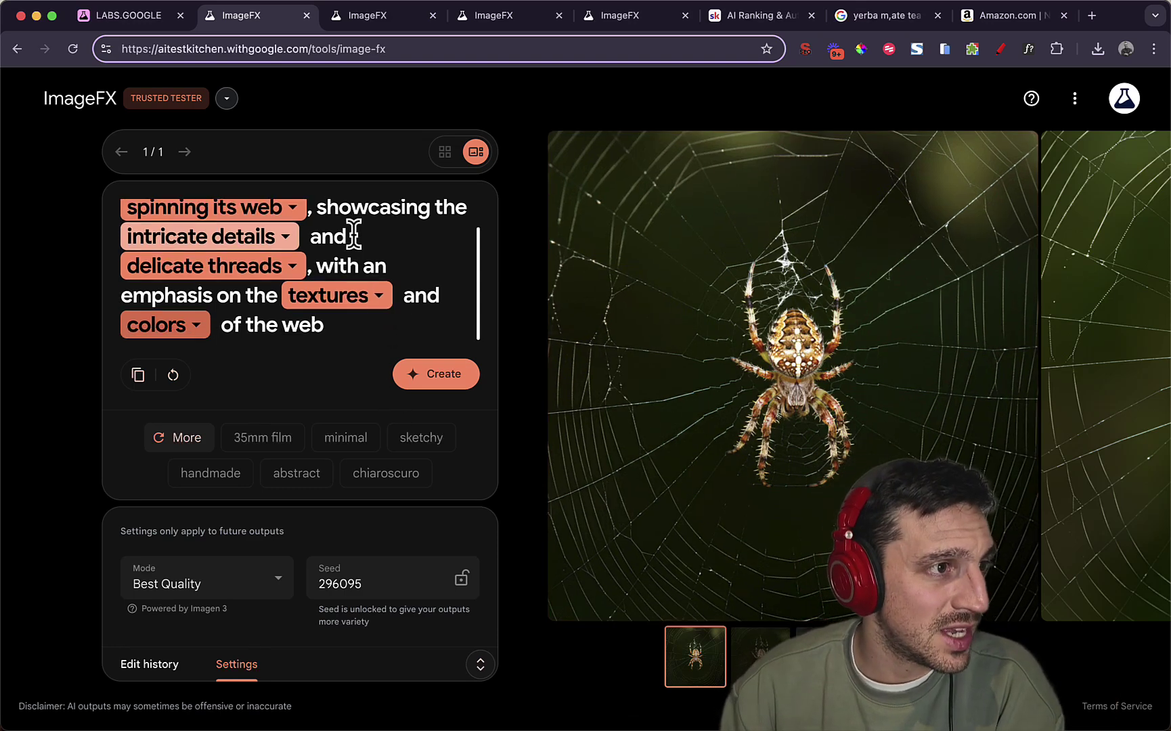
Step: Replace 'spinning its web' with 'crawling', add the 35mm film style, and regenerate
{"action": "left_click", "coordinate": [292, 247]}
{"action": "left_click", "coordinate": [233, 281]}
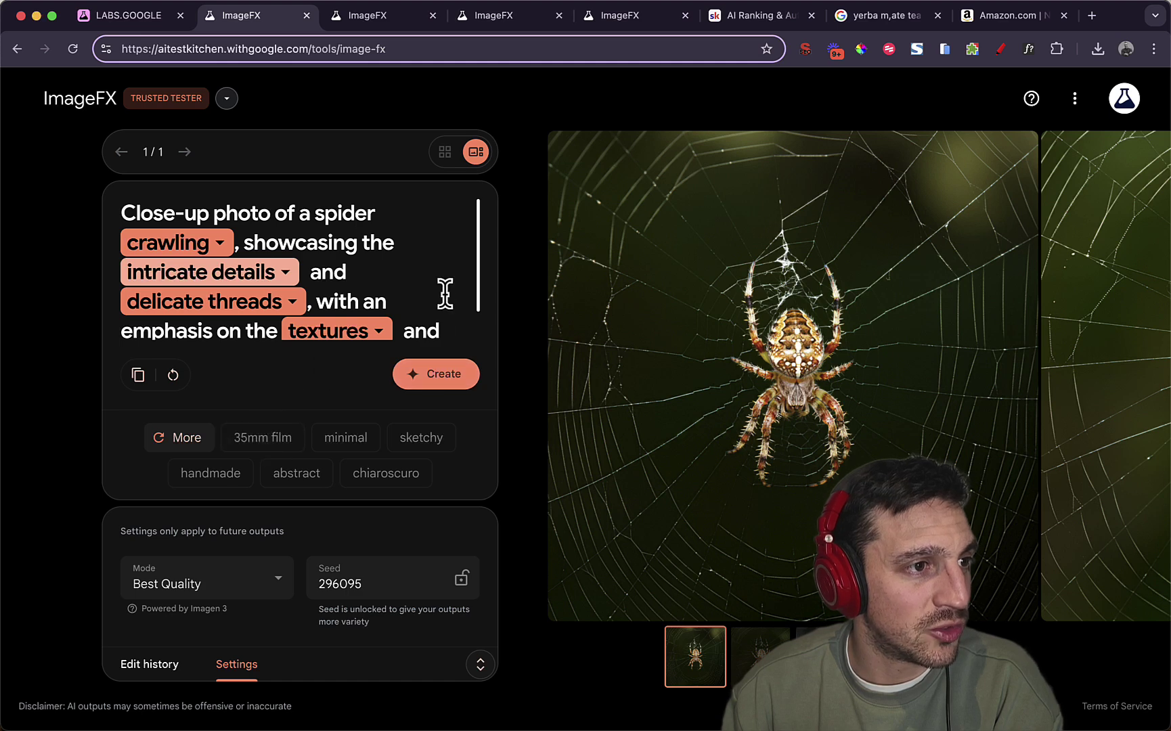
{"action": "scroll", "coordinate": [321, 318], "scroll_direction": "down", "scroll_amount": 2}
{"action": "left_click", "coordinate": [278, 444]}
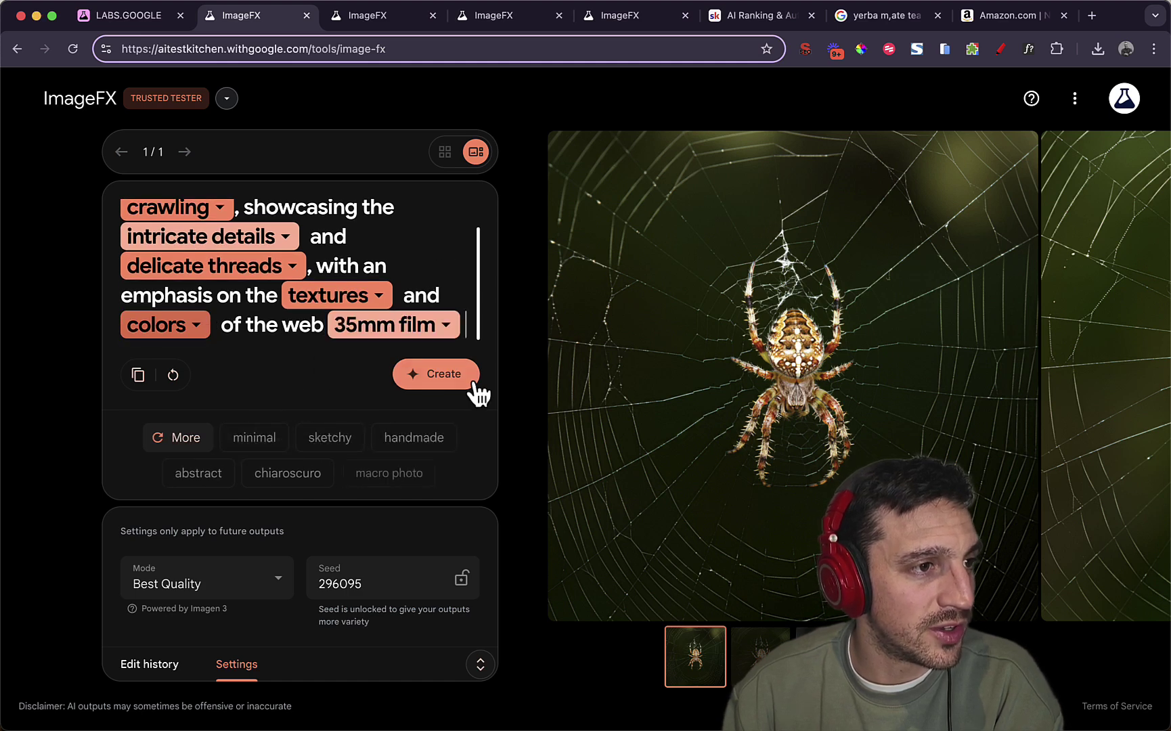
{"action": "left_click", "coordinate": [472, 376]}
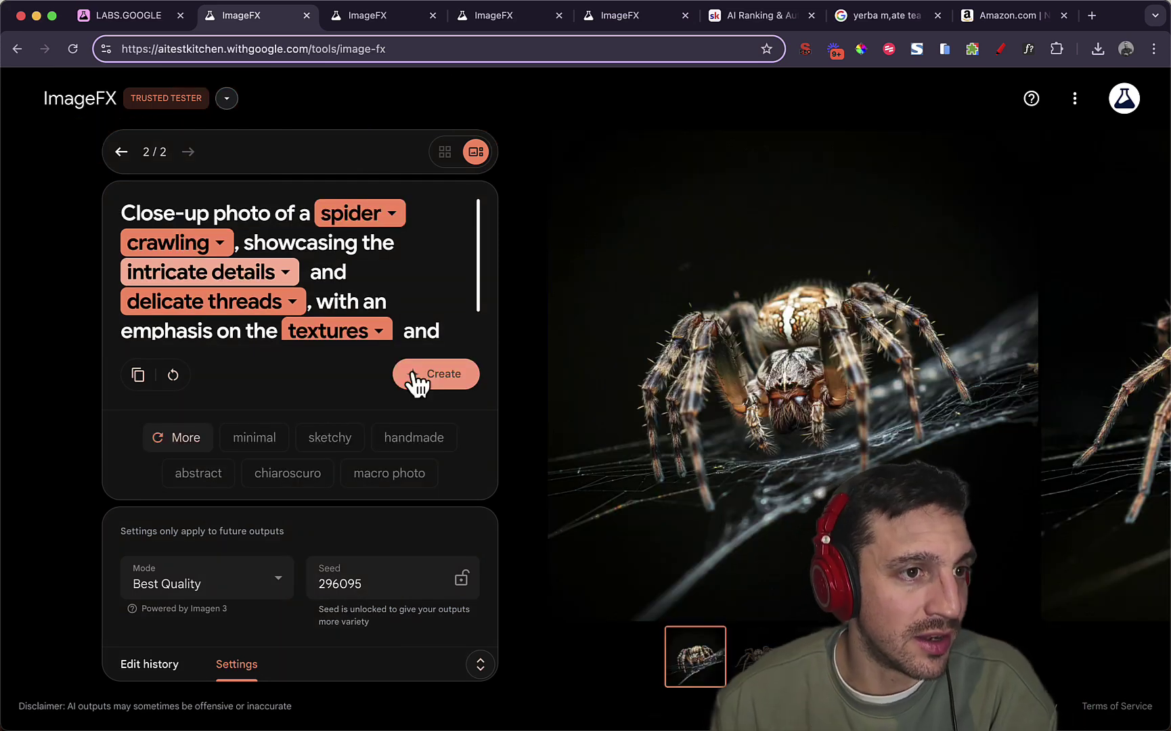
Step: Browse to the second spider image of the new batch and scroll to the prompt's end
{"action": "left_click_drag", "start_coordinate": [819, 413], "coordinate": [450, 434]}
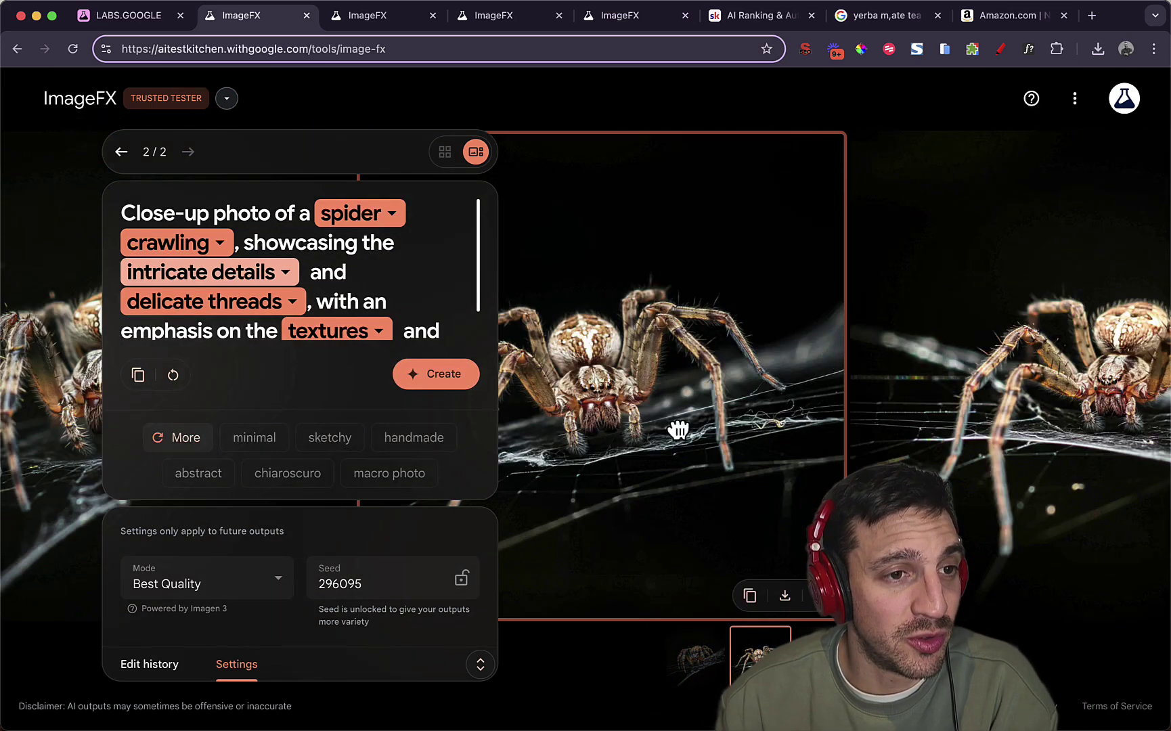
{"action": "left_click_drag", "start_coordinate": [939, 430], "coordinate": [1082, 434]}
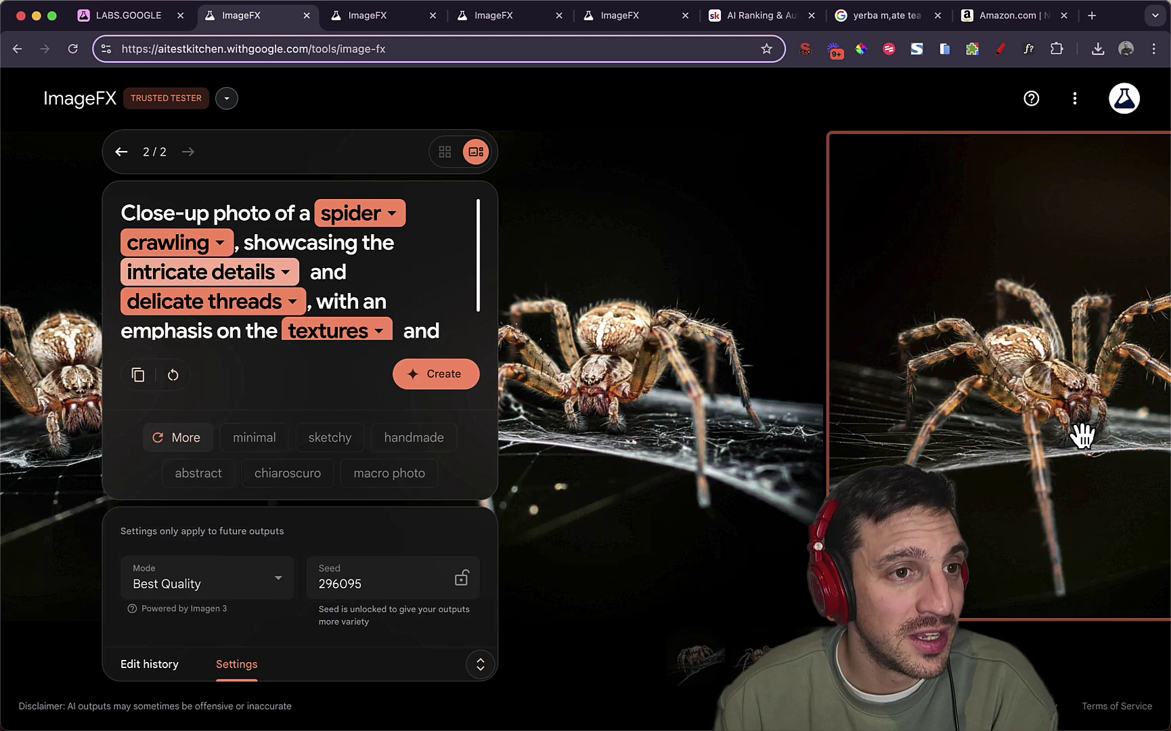
{"action": "scroll", "coordinate": [240, 281], "scroll_direction": "down", "scroll_amount": 2}
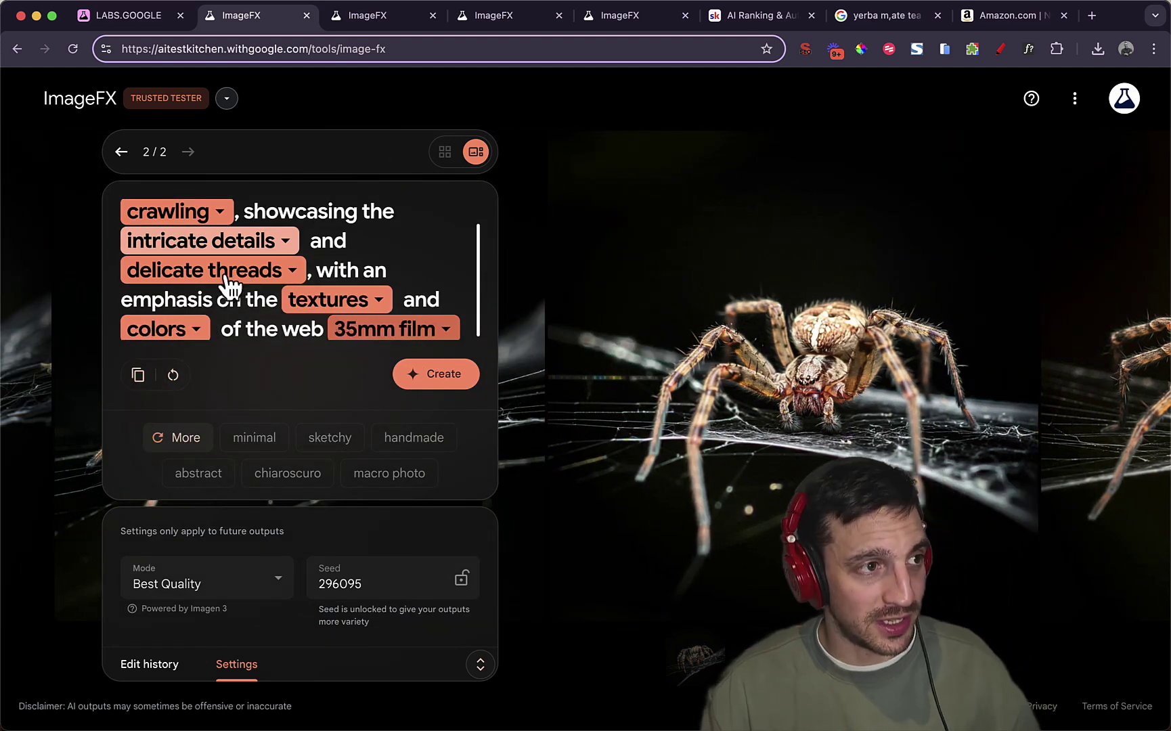
Step: Paste a gym deadlift prompt (sweating man, red weights) over the spider prompt and generate
{"action": "key", "text": "super+a"}
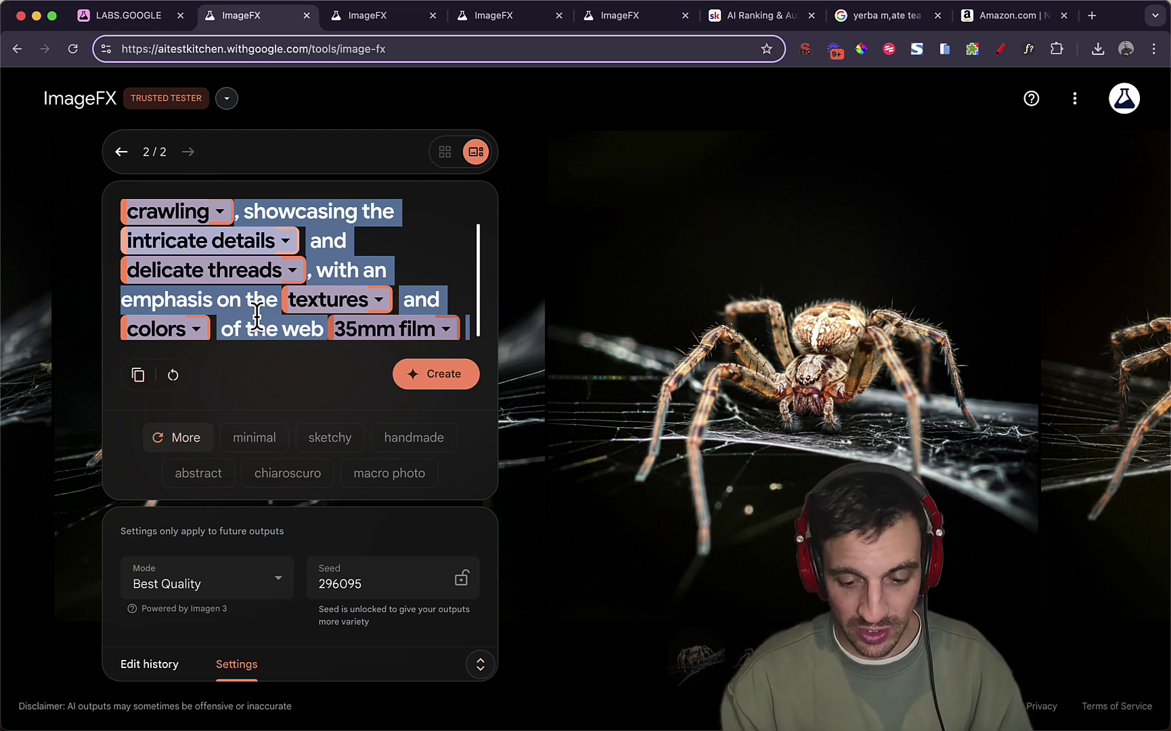
{"action": "key", "text": "super+v"}
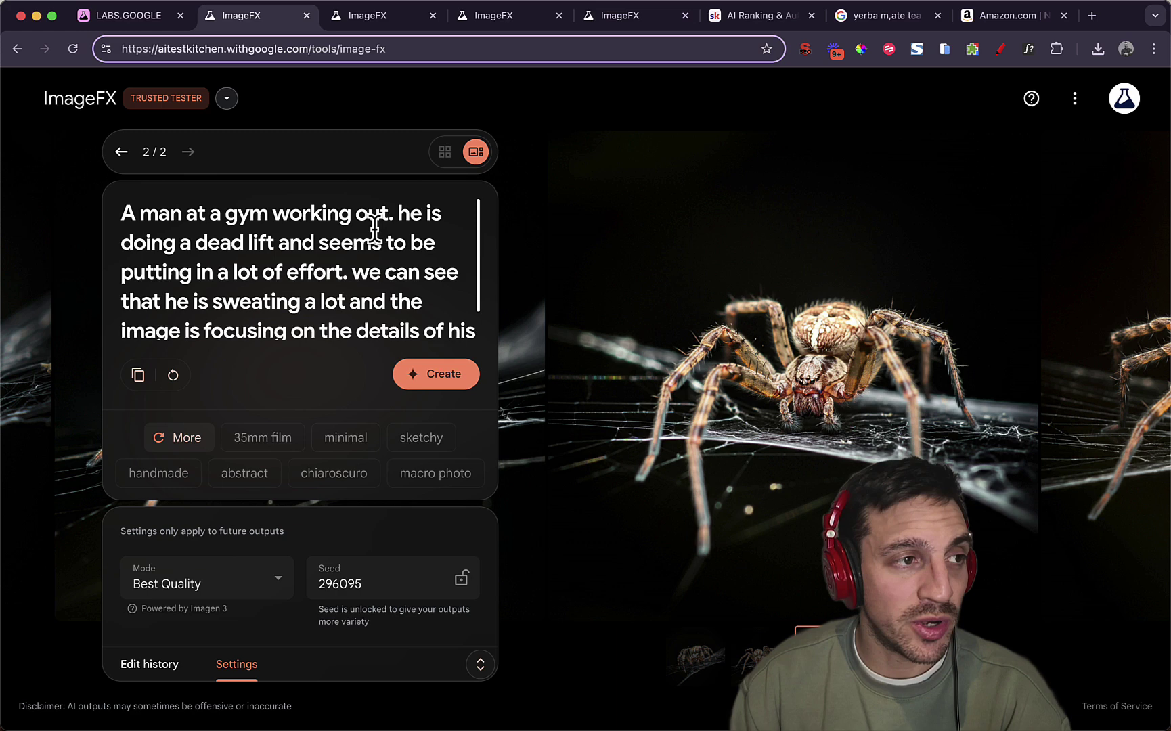
{"action": "scroll", "coordinate": [420, 298], "scroll_direction": "down", "scroll_amount": 2}
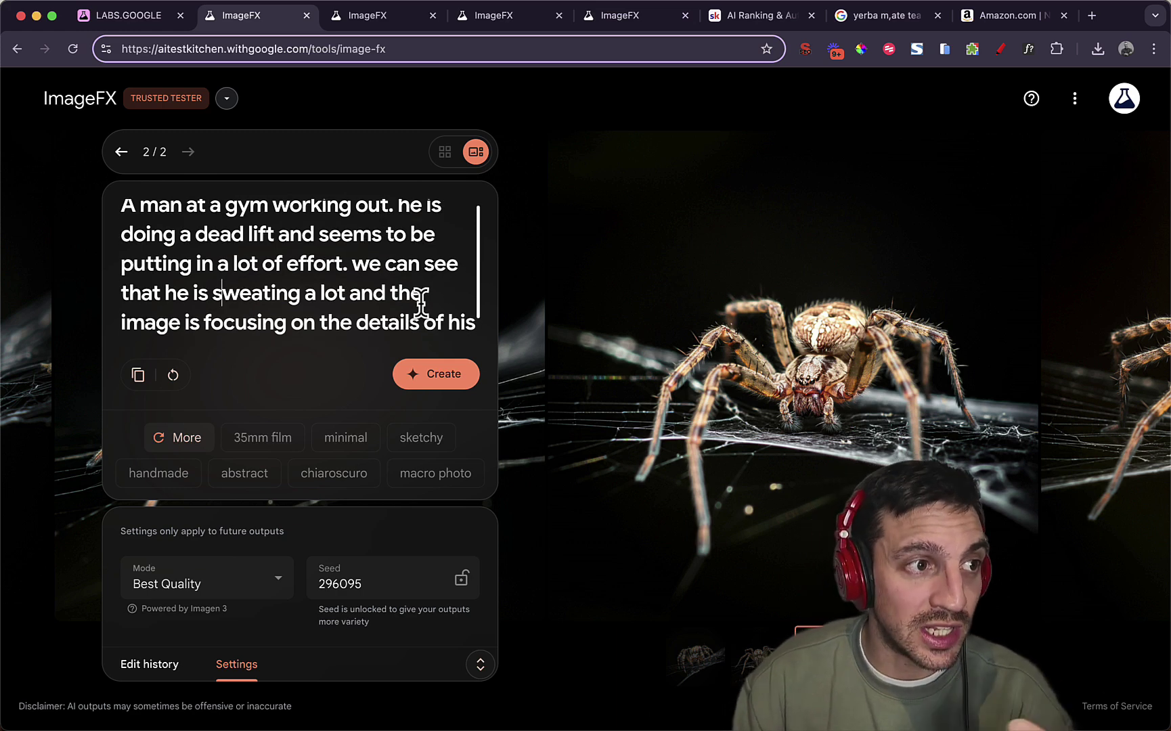
{"action": "scroll", "coordinate": [421, 303], "scroll_direction": "down", "scroll_amount": 1}
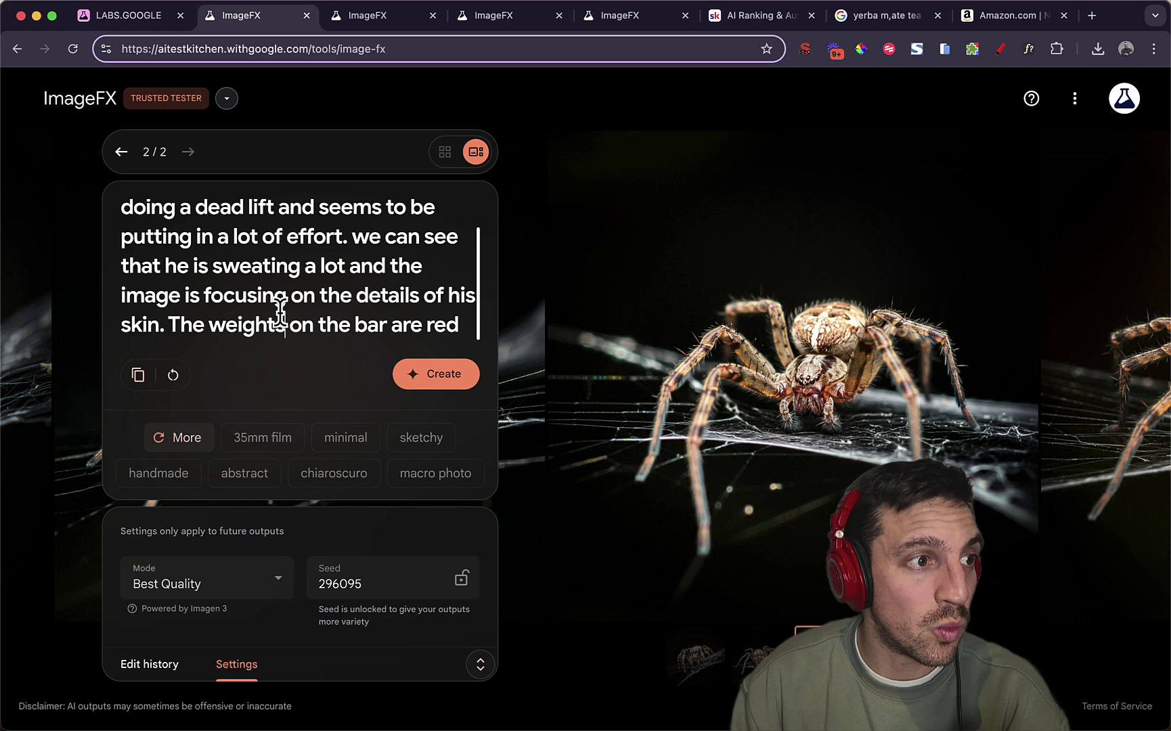
{"action": "left_click", "coordinate": [425, 378]}
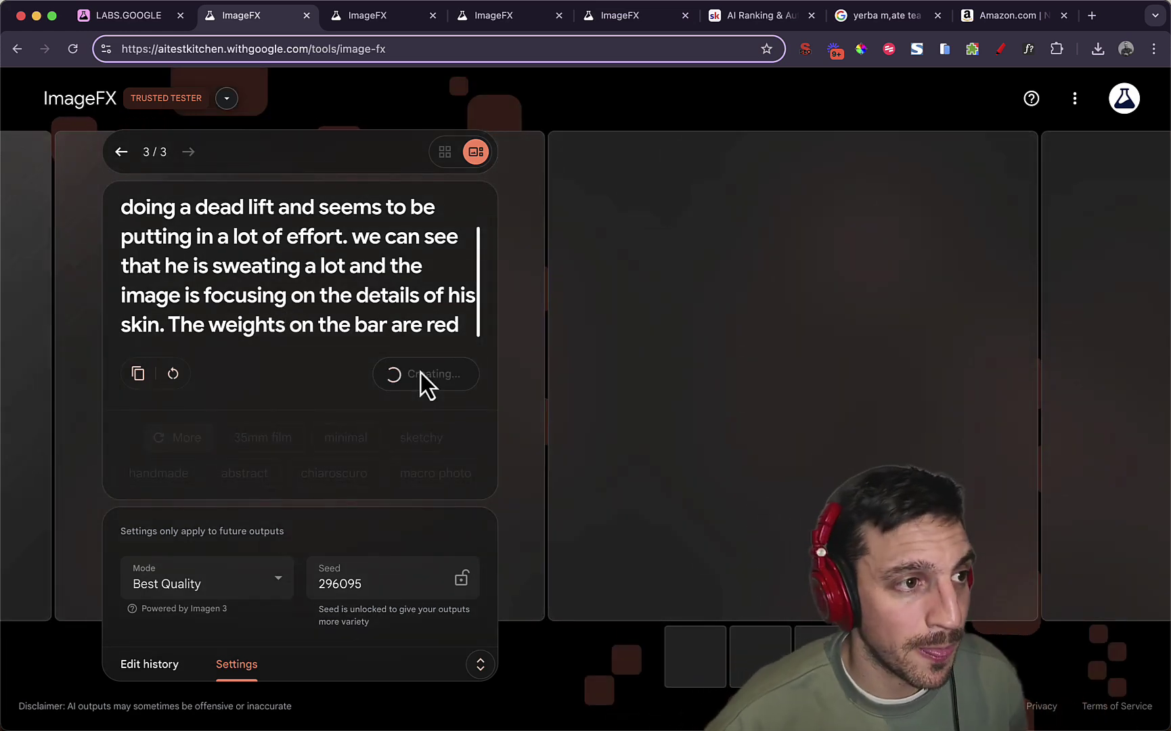
Step: Compare the deadlift images (grey tank top, shirtless, dark navy tank top) and return to the first
{"action": "scroll", "coordinate": [358, 332], "scroll_direction": "up", "scroll_amount": 2}
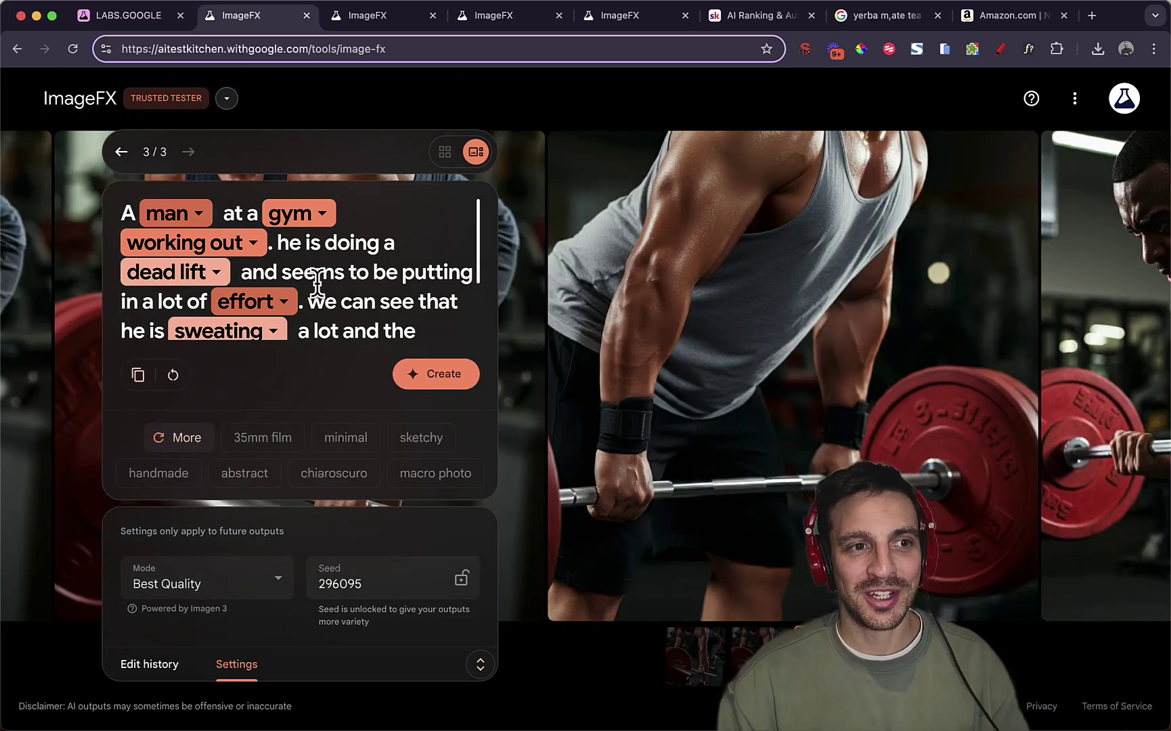
{"action": "left_click_drag", "start_coordinate": [688, 313], "coordinate": [1083, 318]}
{"action": "left_click_drag", "start_coordinate": [1024, 337], "coordinate": [653, 374]}
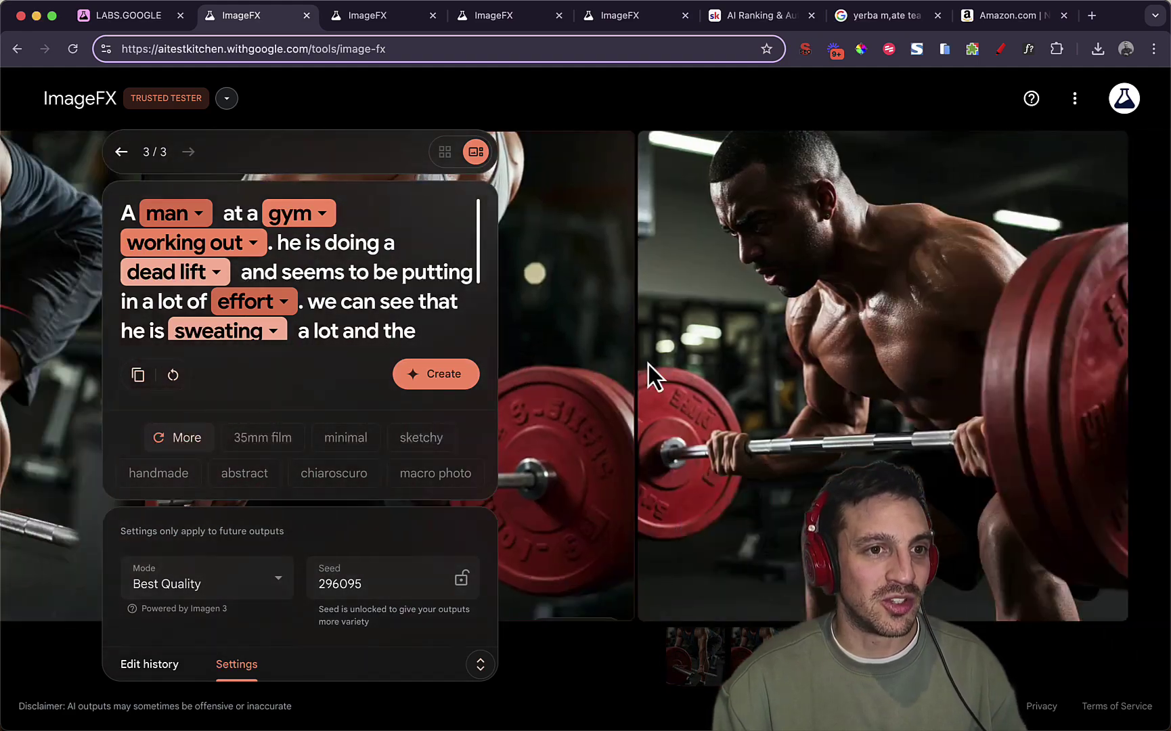
{"action": "left_click_drag", "start_coordinate": [782, 358], "coordinate": [1082, 343]}
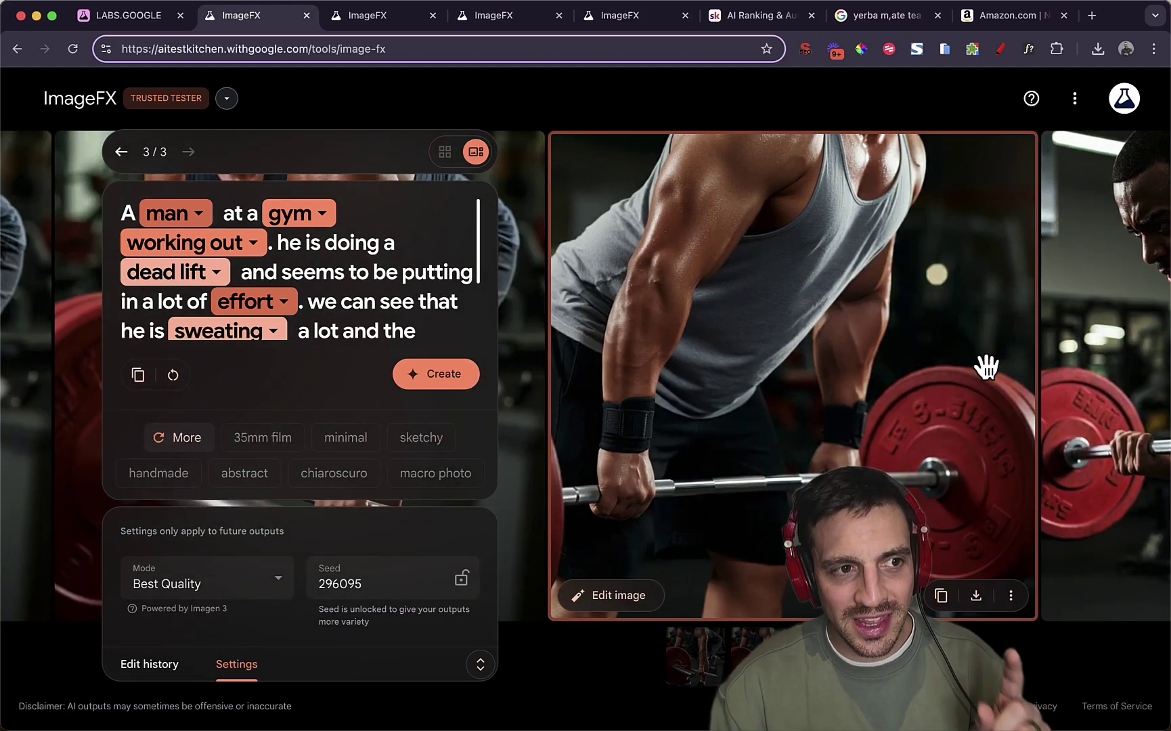
{"action": "left_click_drag", "start_coordinate": [881, 361], "coordinate": [627, 405]}
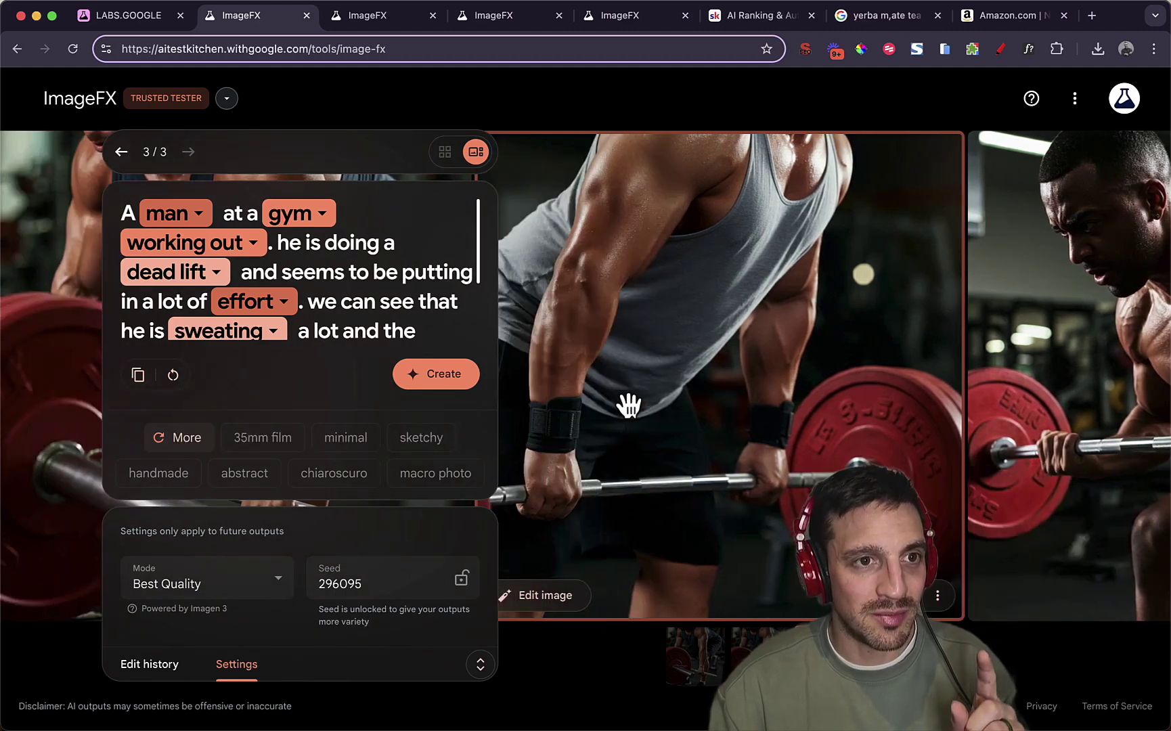
{"action": "left_click_drag", "start_coordinate": [743, 387], "coordinate": [1048, 360]}
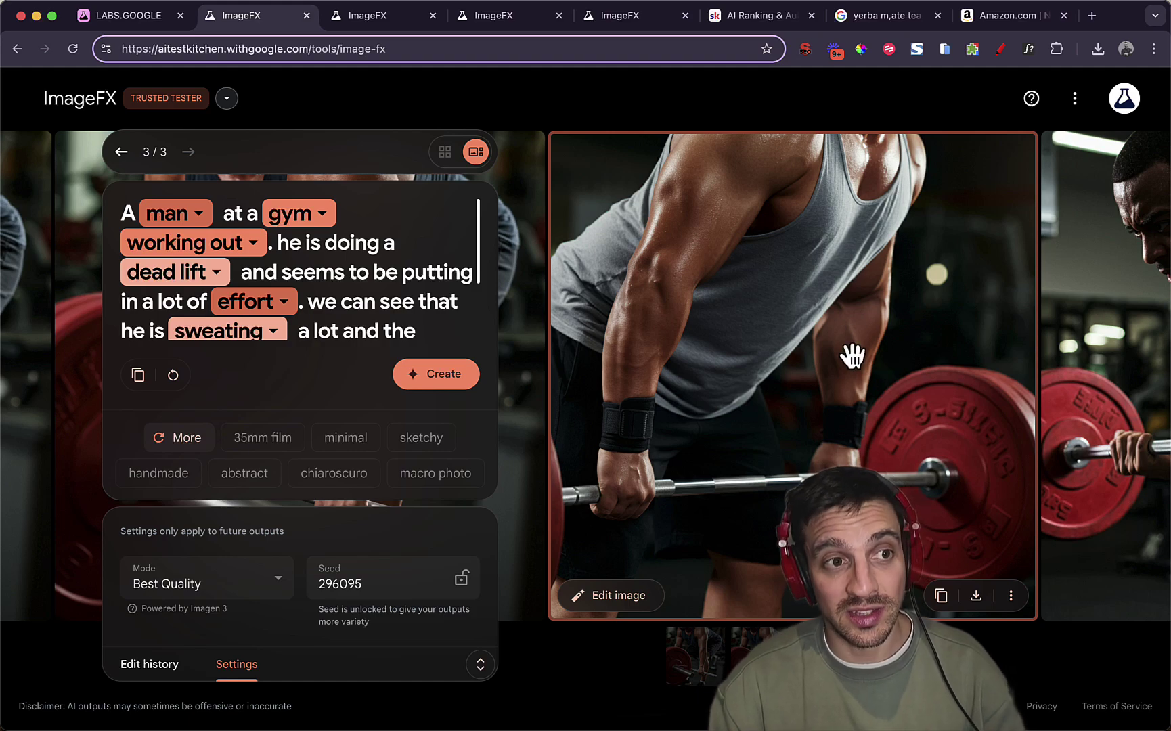
{"action": "left_click_drag", "start_coordinate": [852, 354], "coordinate": [946, 358]}
{"action": "left_click_drag", "start_coordinate": [843, 332], "coordinate": [1095, 332]}
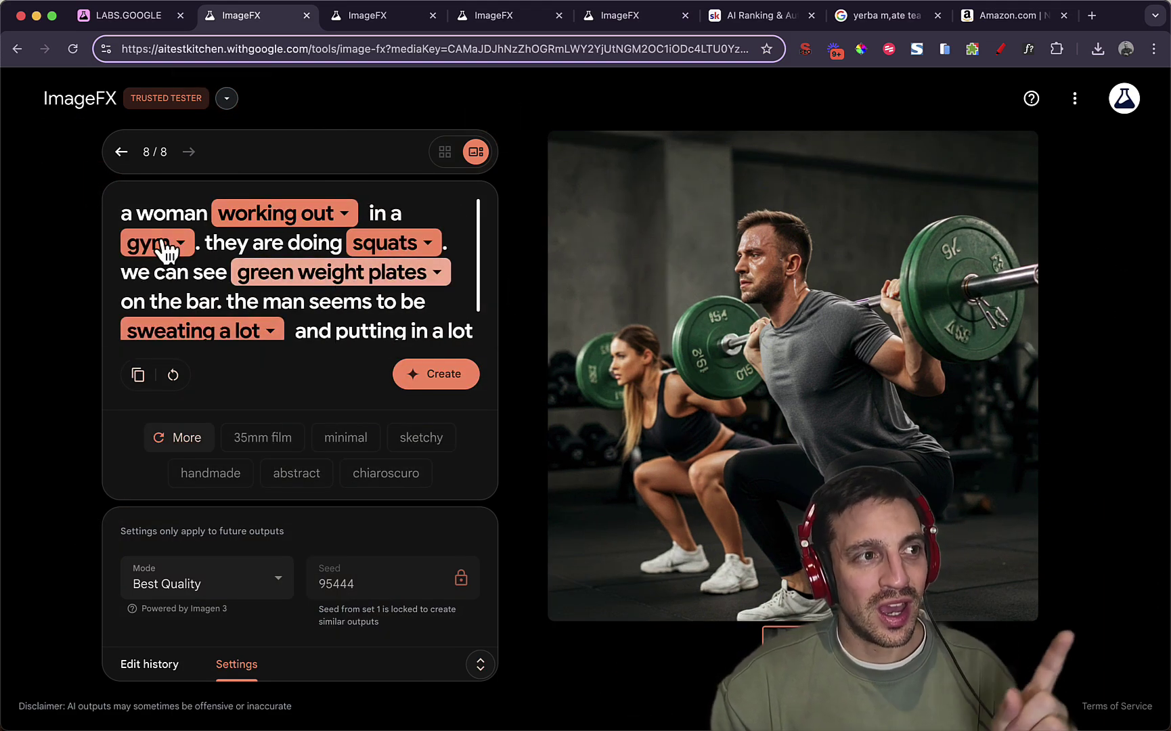
{"action": "mouse_move", "coordinate": [633, 412]}
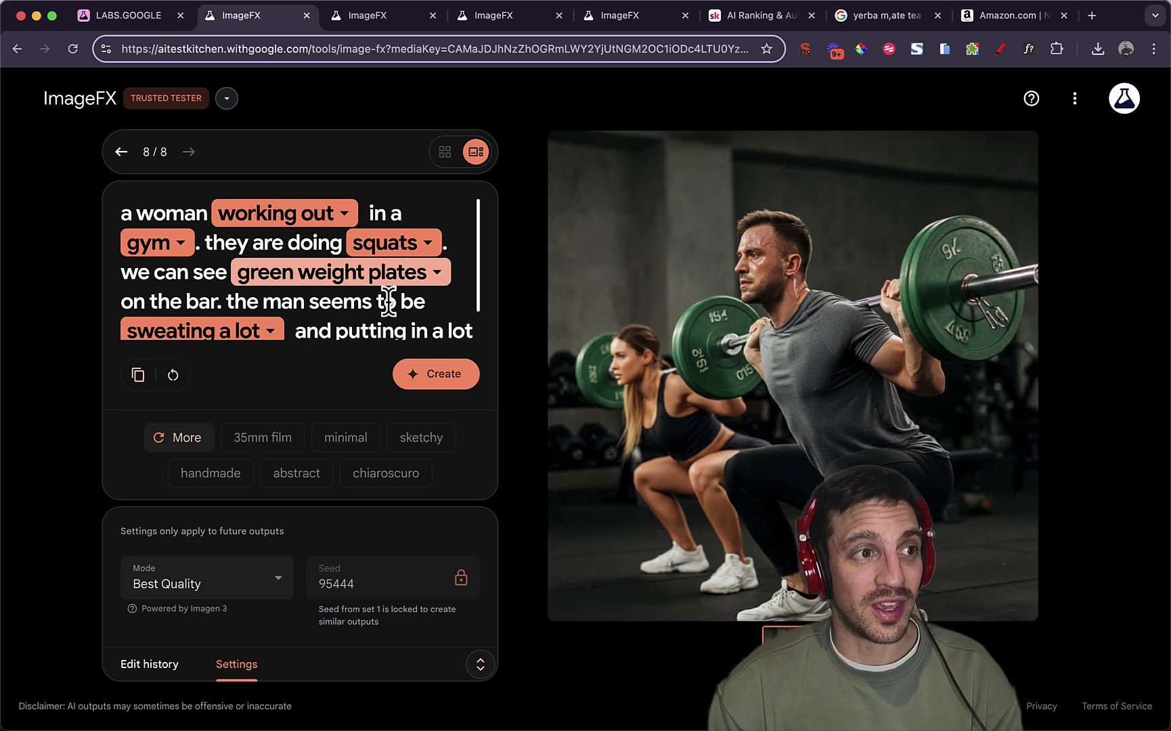
{"action": "scroll", "coordinate": [313, 295], "scroll_direction": "down", "scroll_amount": 1}
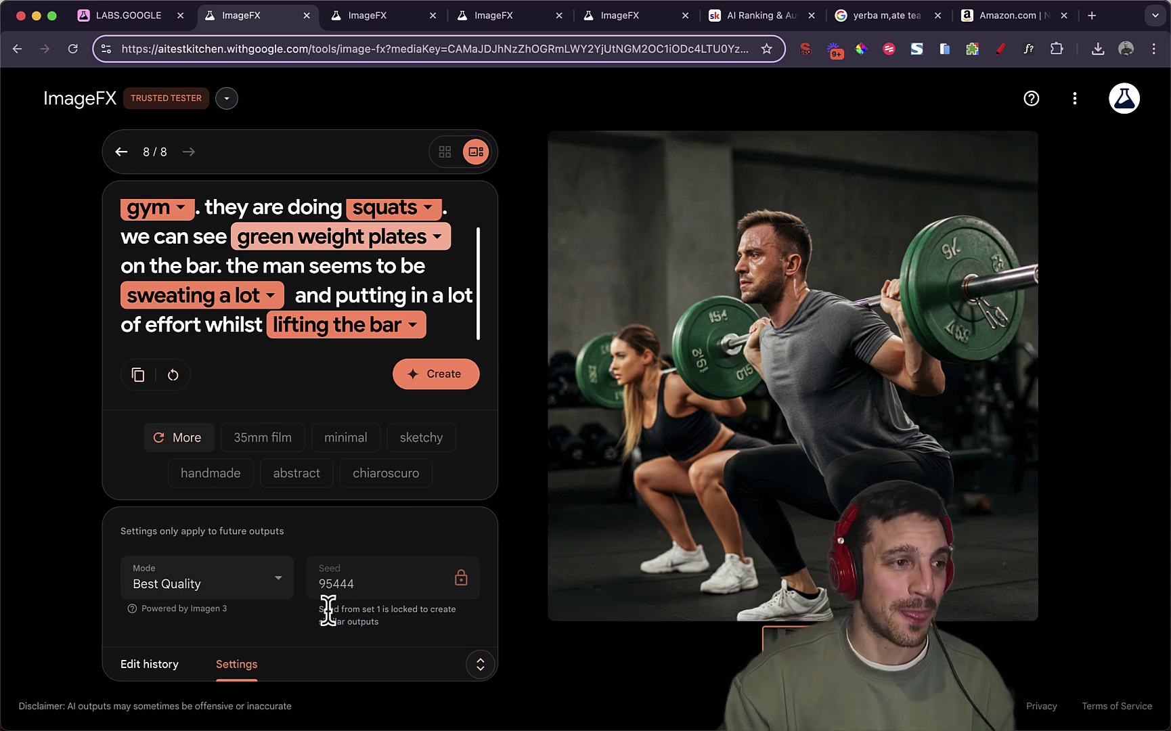
{"action": "left_click", "coordinate": [461, 580]}
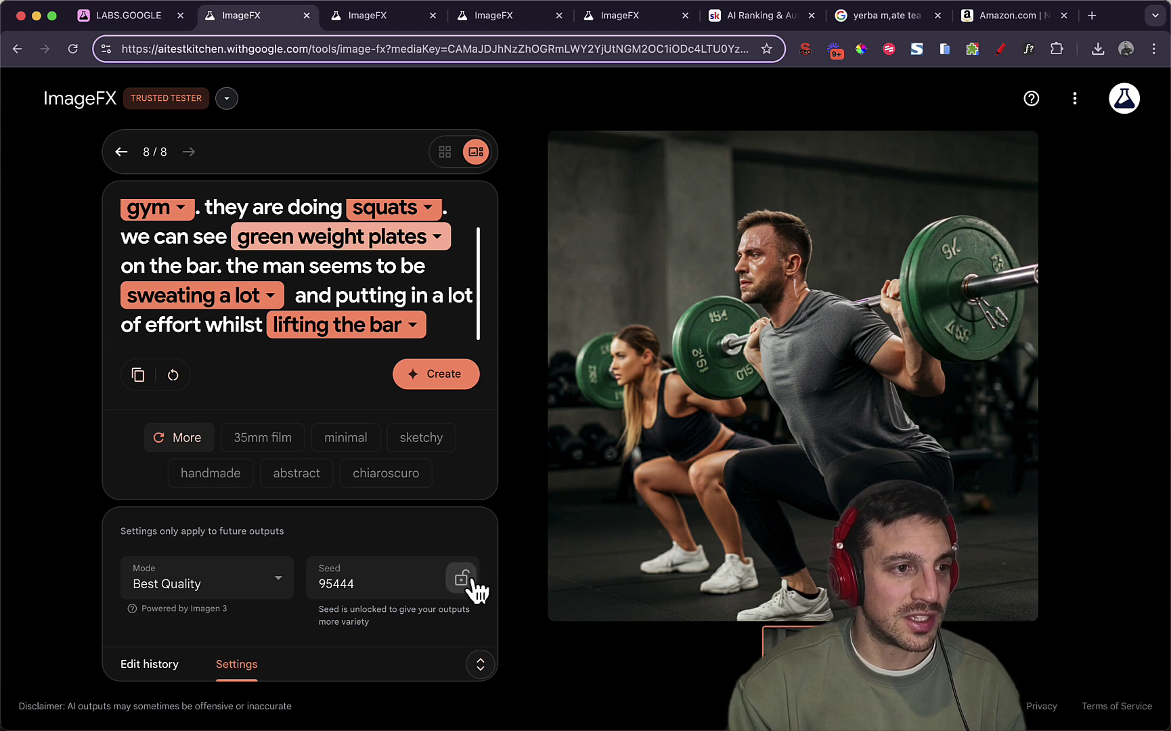
{"action": "left_click", "coordinate": [463, 579]}
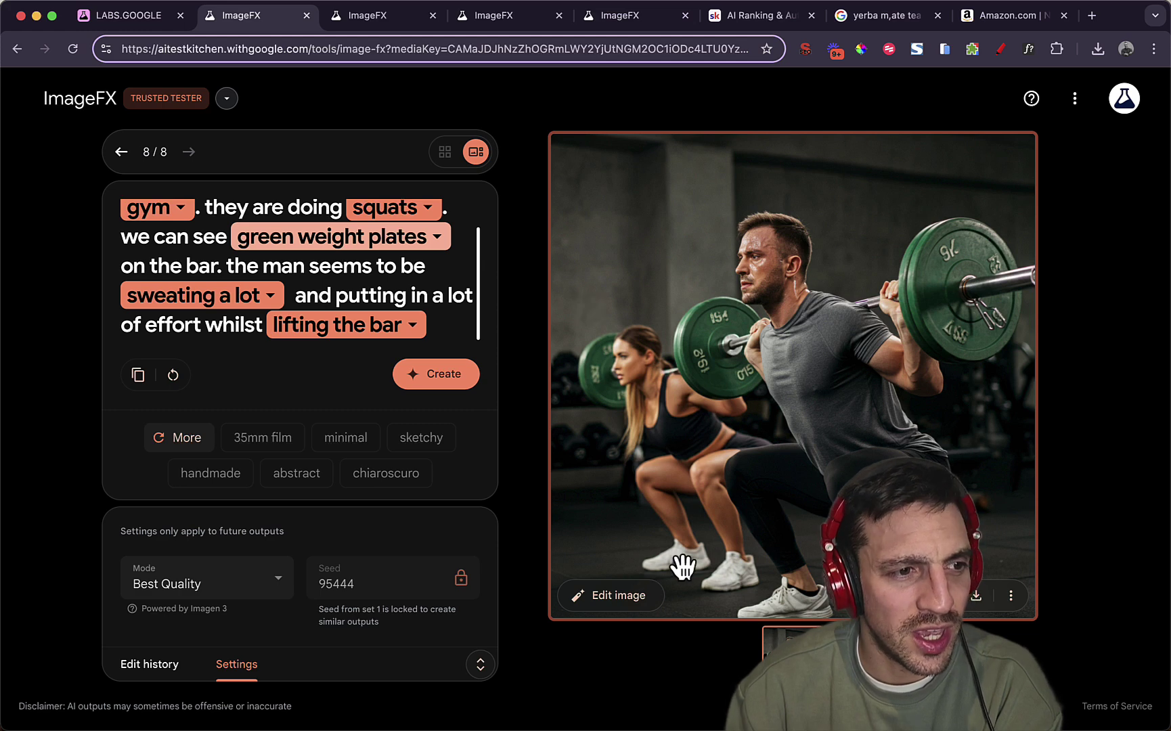
Step: Mask the right-end green plate and request 'change to a red weight plate'
{"action": "left_click", "coordinate": [606, 601]}
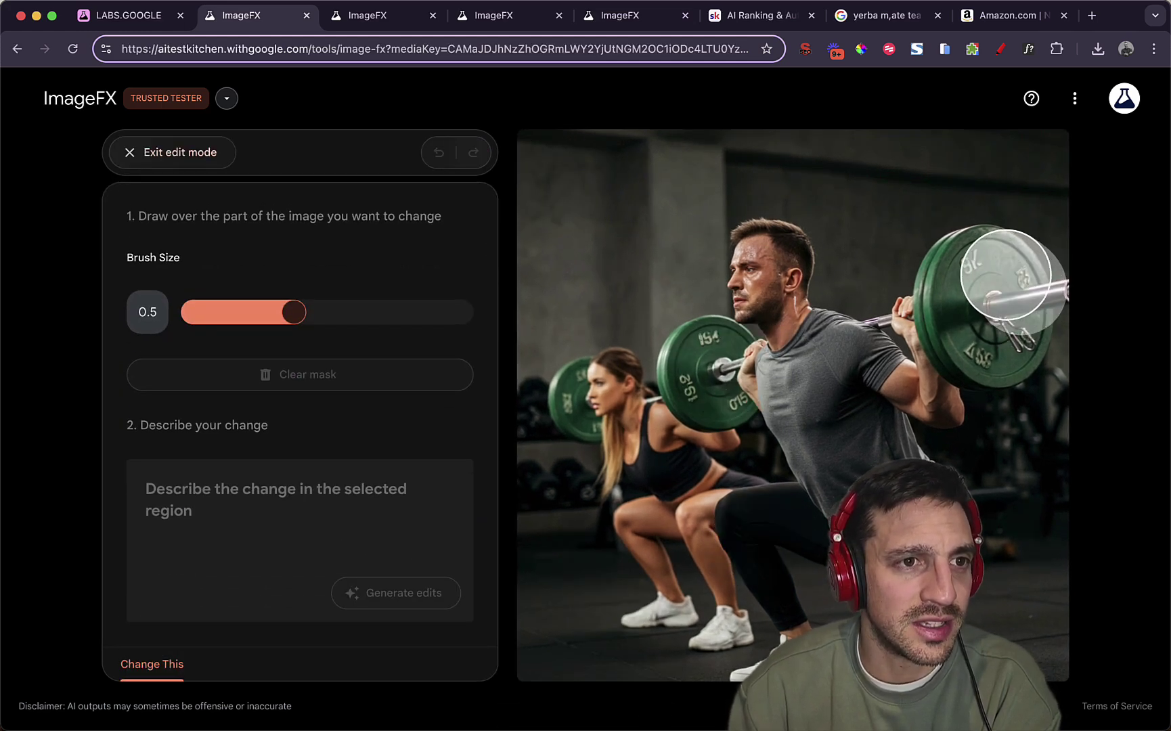
{"action": "mouse_move", "coordinate": [1006, 274]}
{"action": "left_mouse_down"}
{"action": "mouse_move", "coordinate": [969, 269]}
{"action": "mouse_move", "coordinate": [957, 320]}
{"action": "mouse_move", "coordinate": [983, 350]}
{"action": "mouse_move", "coordinate": [1002, 354]}
{"action": "mouse_move", "coordinate": [1017, 339]}
{"action": "mouse_move", "coordinate": [921, 347]}
{"action": "left_mouse_up"}
{"action": "left_click", "coordinate": [295, 537]}
{"action": "type", "text": "change to a red weight plate"}
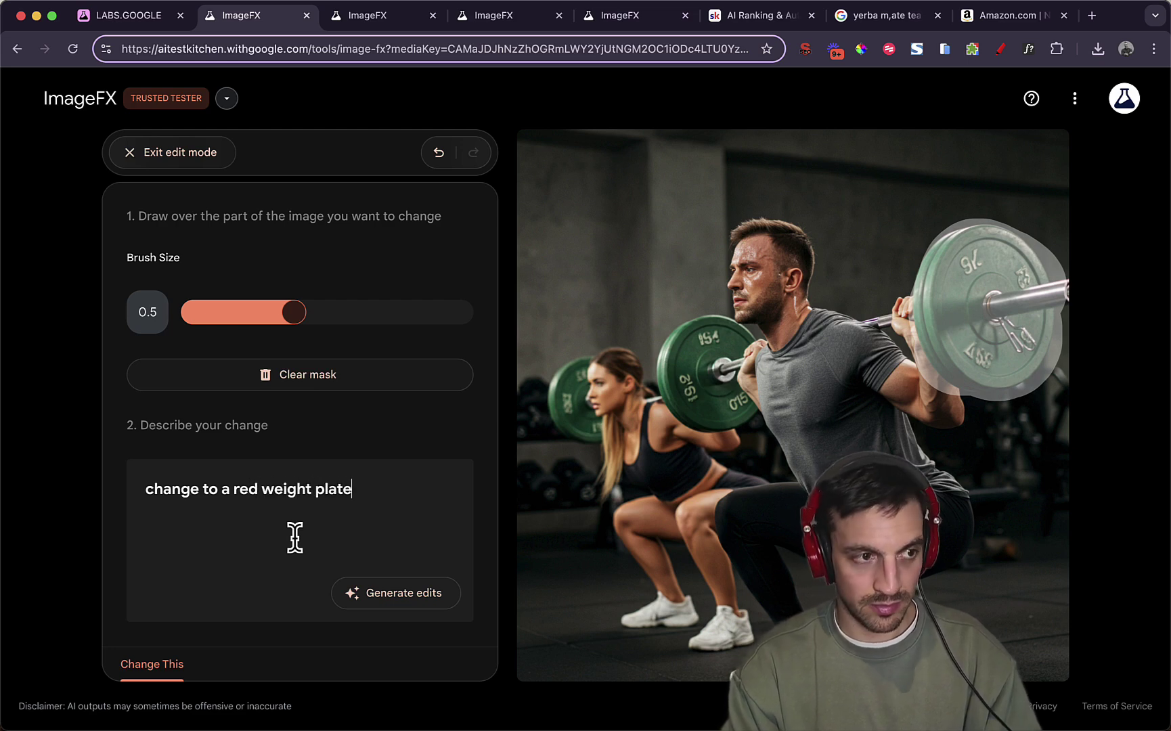
{"action": "key", "text": "Return"}
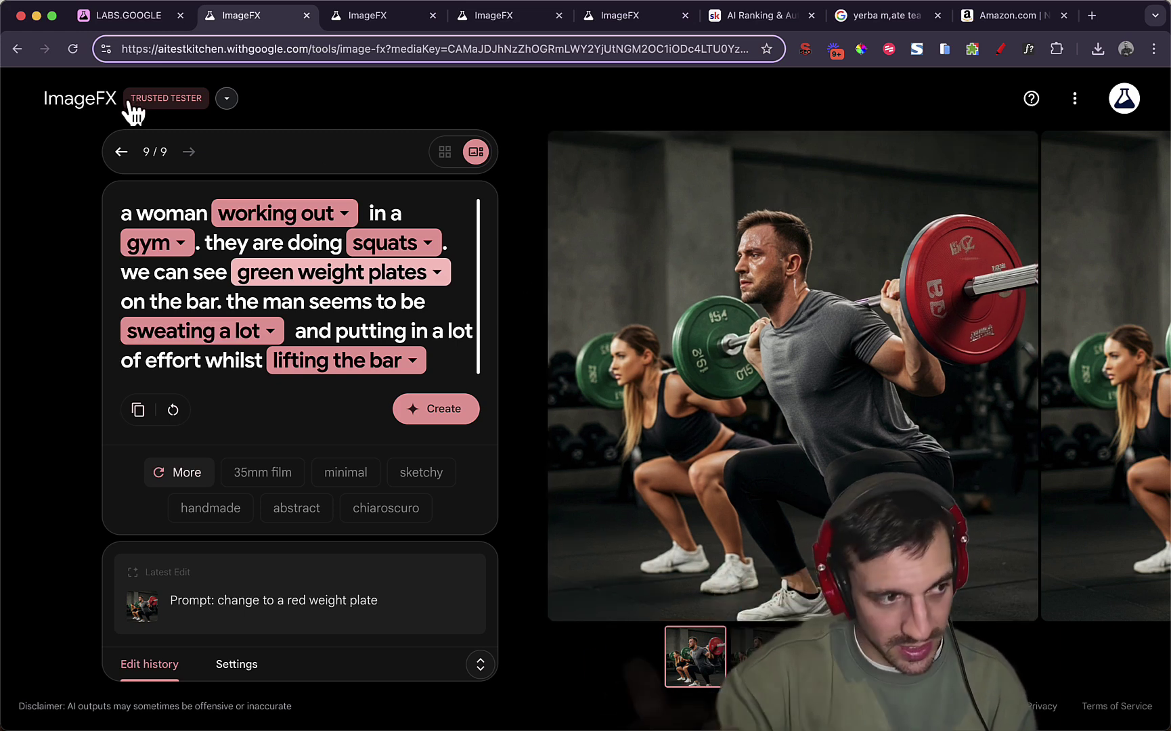
Step: Compare the red-plate edits against the green-plate original, then go to the Google Labs page
{"action": "left_click", "coordinate": [1090, 374]}
{"action": "left_click", "coordinate": [1080, 366]}
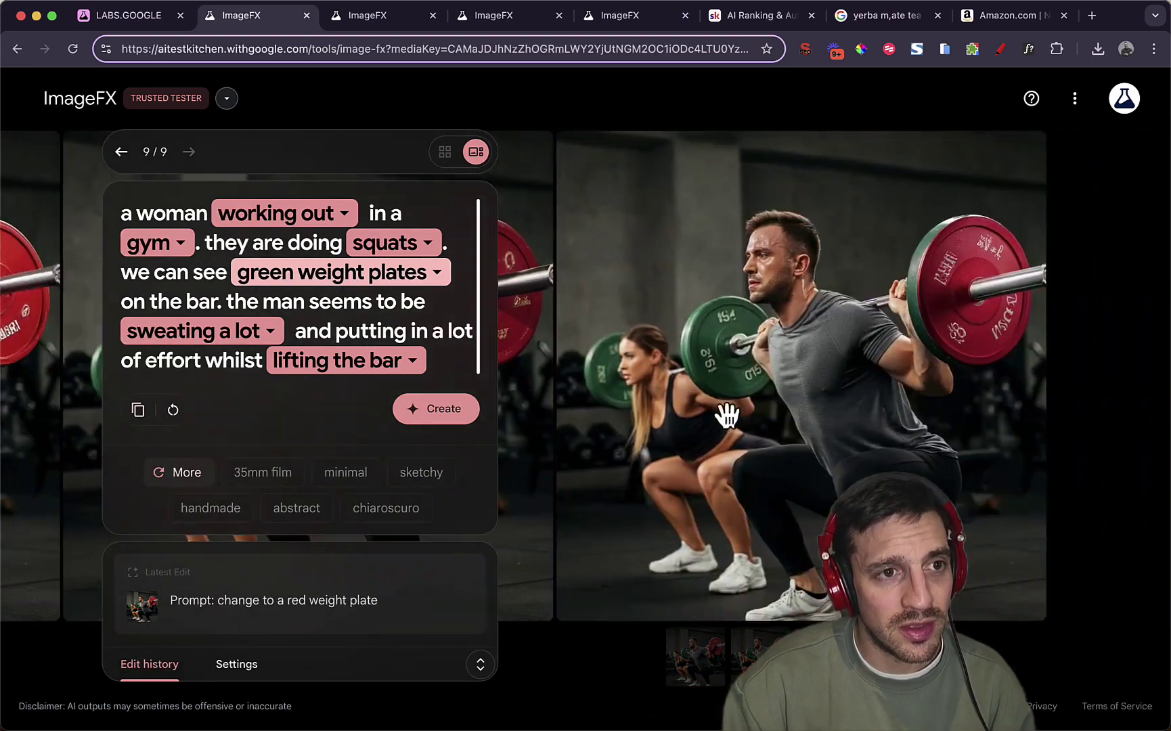
{"action": "left_click", "coordinate": [1010, 371]}
{"action": "left_click_drag", "start_coordinate": [638, 431], "coordinate": [565, 452]}
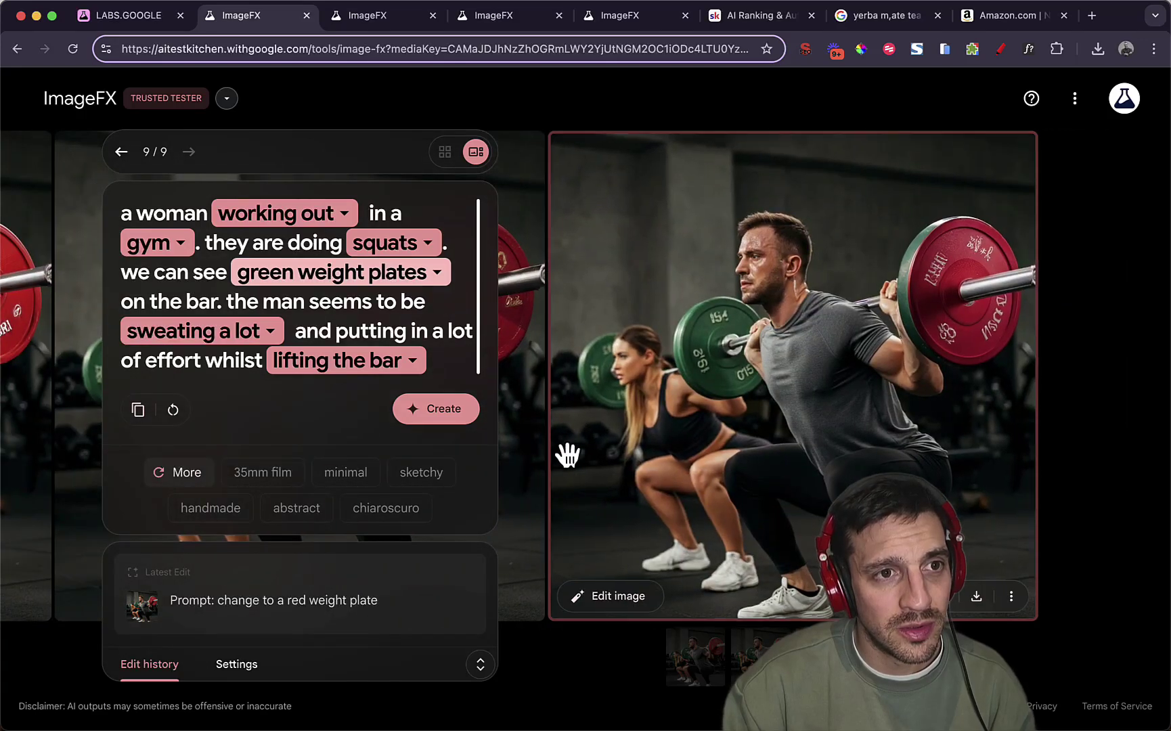
{"action": "left_click_drag", "start_coordinate": [714, 405], "coordinate": [895, 368]}
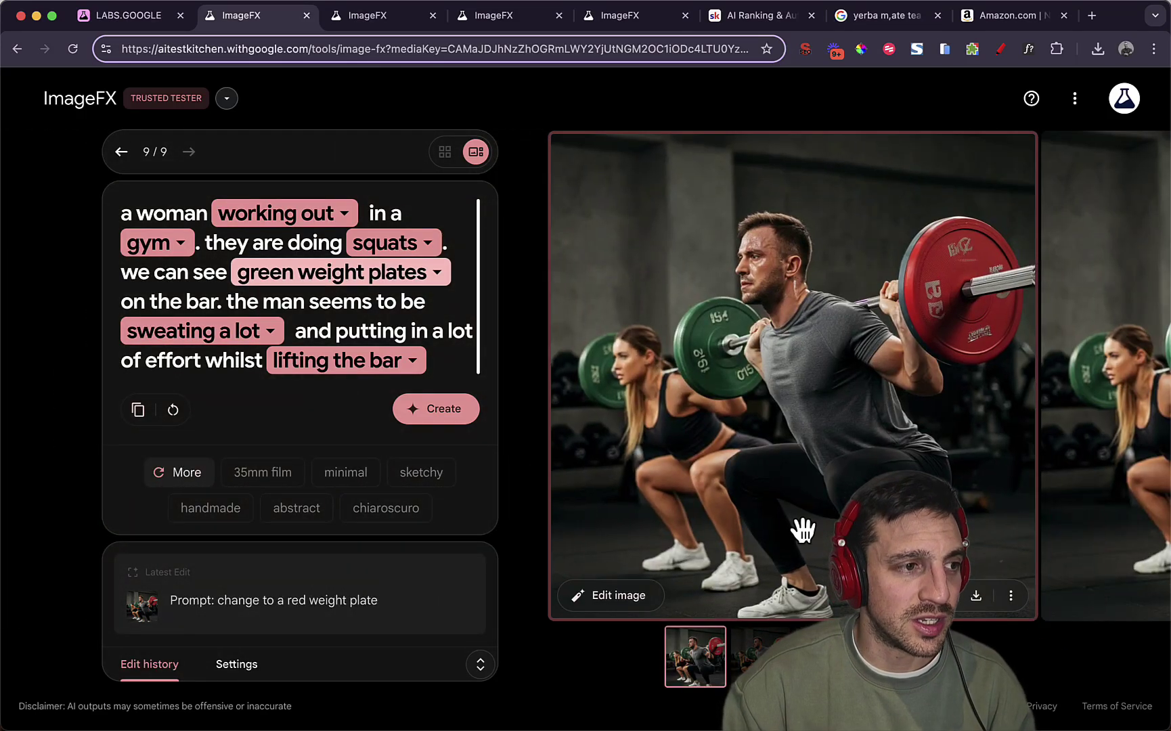
{"action": "left_click", "coordinate": [129, 14]}
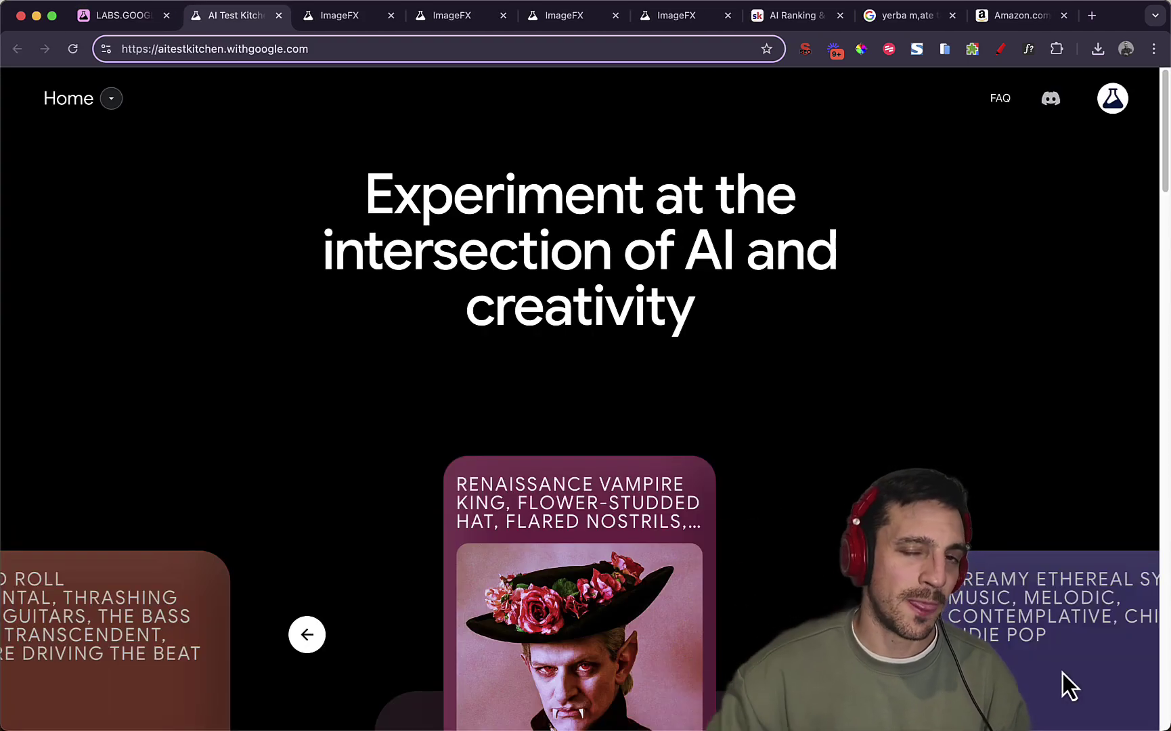
Step: Scroll past the VideoFX, ImageFX and MusicFX sections, then switch to the AI Ranking & Automation Hub community
{"action": "scroll", "coordinate": [1064, 672], "scroll_direction": "down", "scroll_amount": 20}
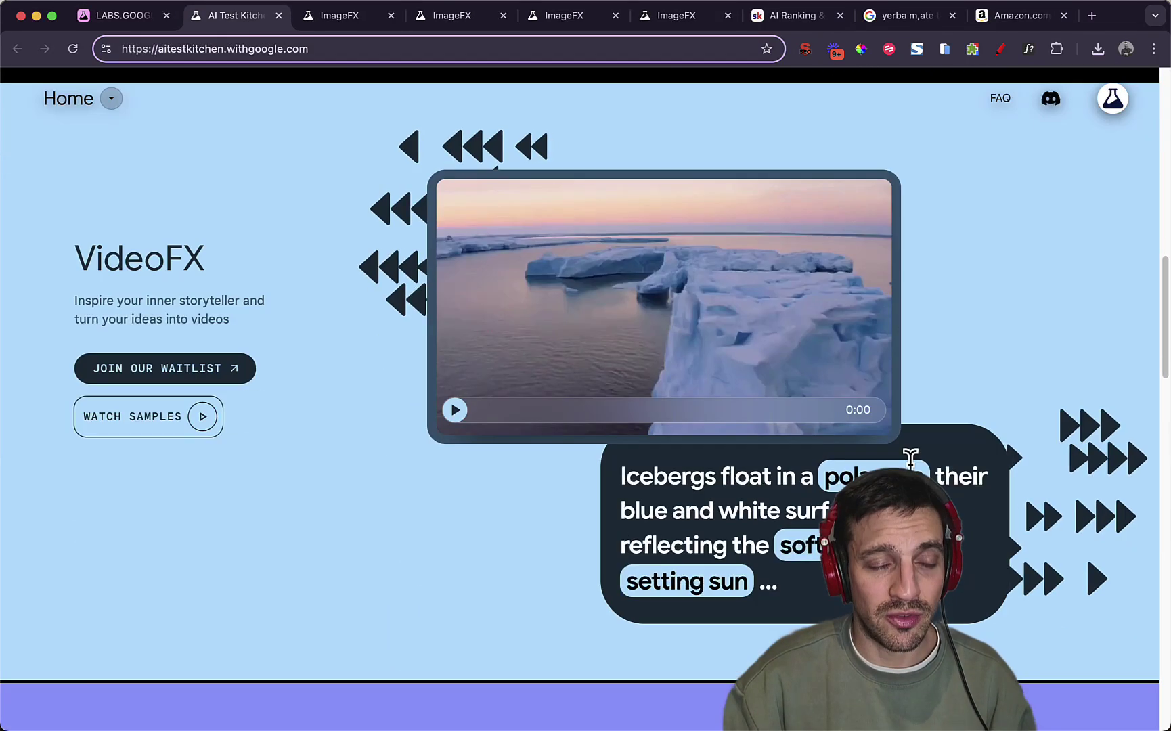
{"action": "scroll", "coordinate": [1064, 673], "scroll_direction": "down", "scroll_amount": 10}
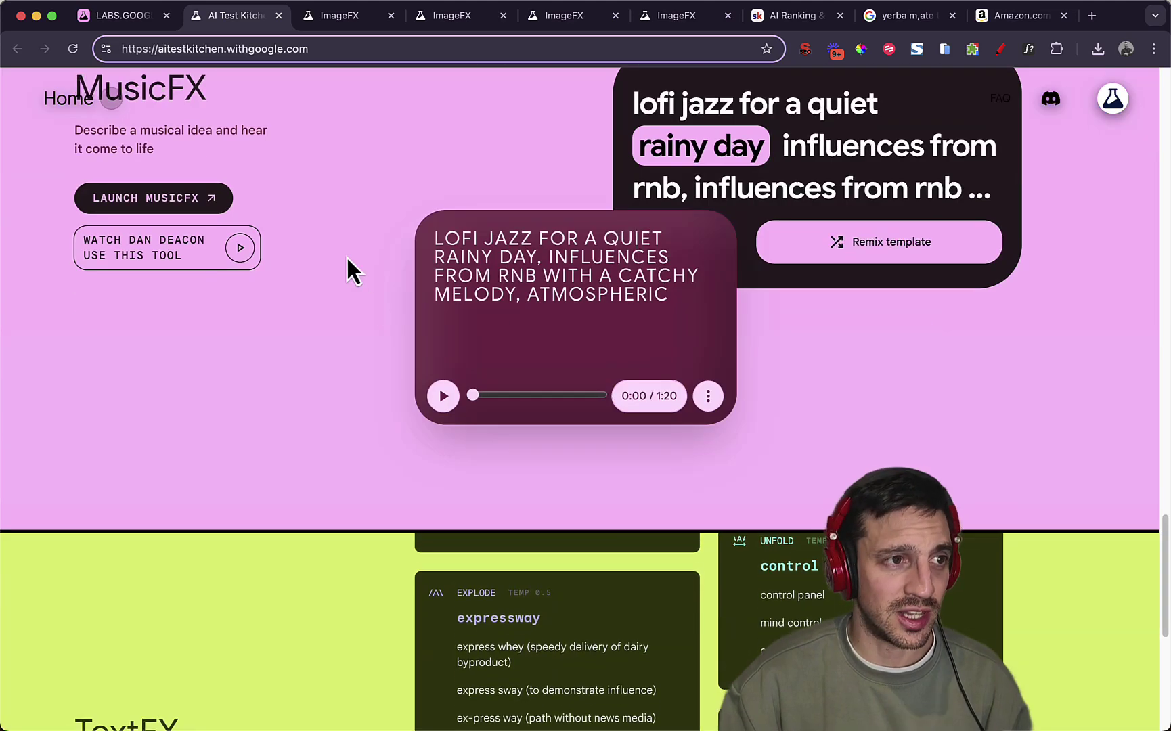
{"action": "left_click", "coordinate": [799, 21]}
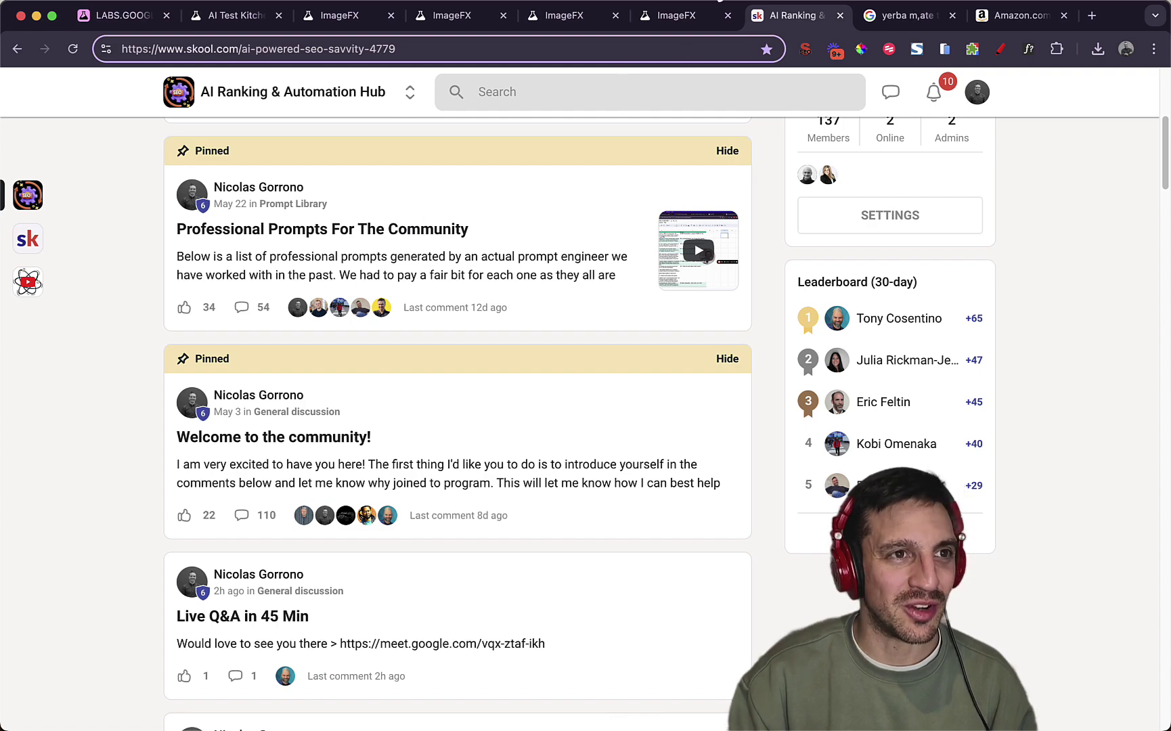
Step: Revisit AI Test Kitchen and scroll back up its sections, then return to the Google Labs homepage
{"action": "left_click", "coordinate": [235, 14]}
{"action": "scroll", "coordinate": [233, 210], "scroll_direction": "down", "scroll_amount": 2}
{"action": "scroll", "coordinate": [234, 218], "scroll_direction": "up", "scroll_amount": 10}
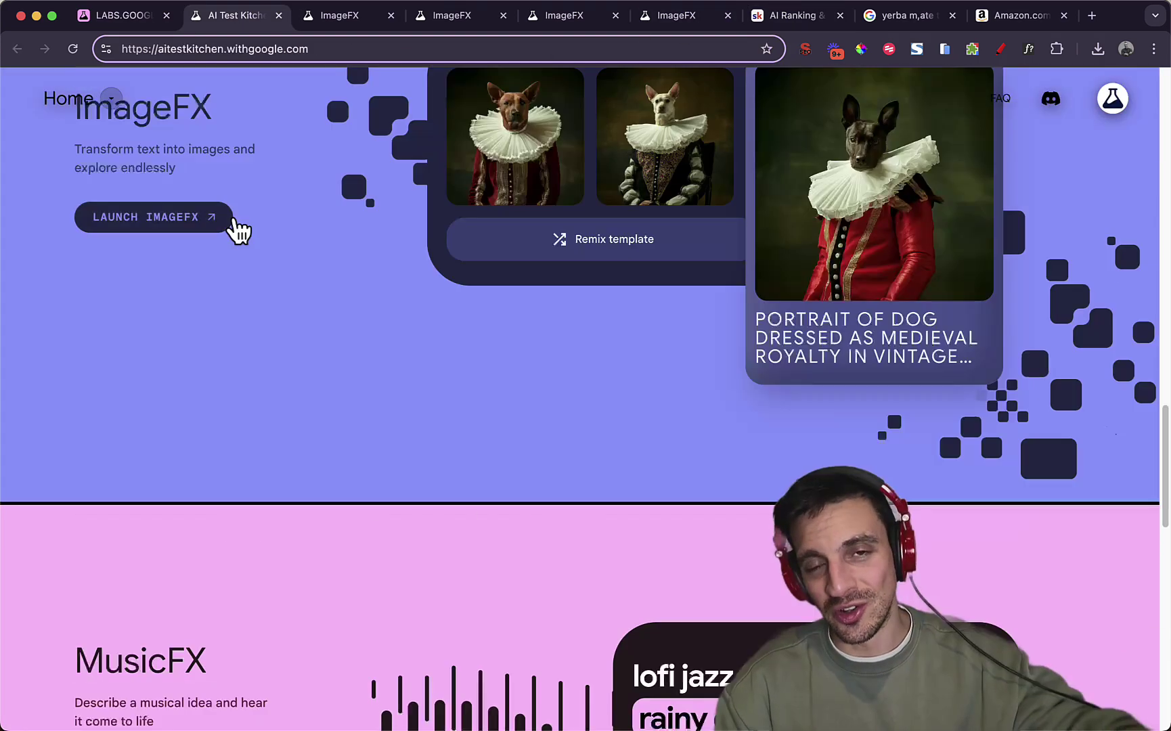
{"action": "scroll", "coordinate": [235, 232], "scroll_direction": "up", "scroll_amount": 5}
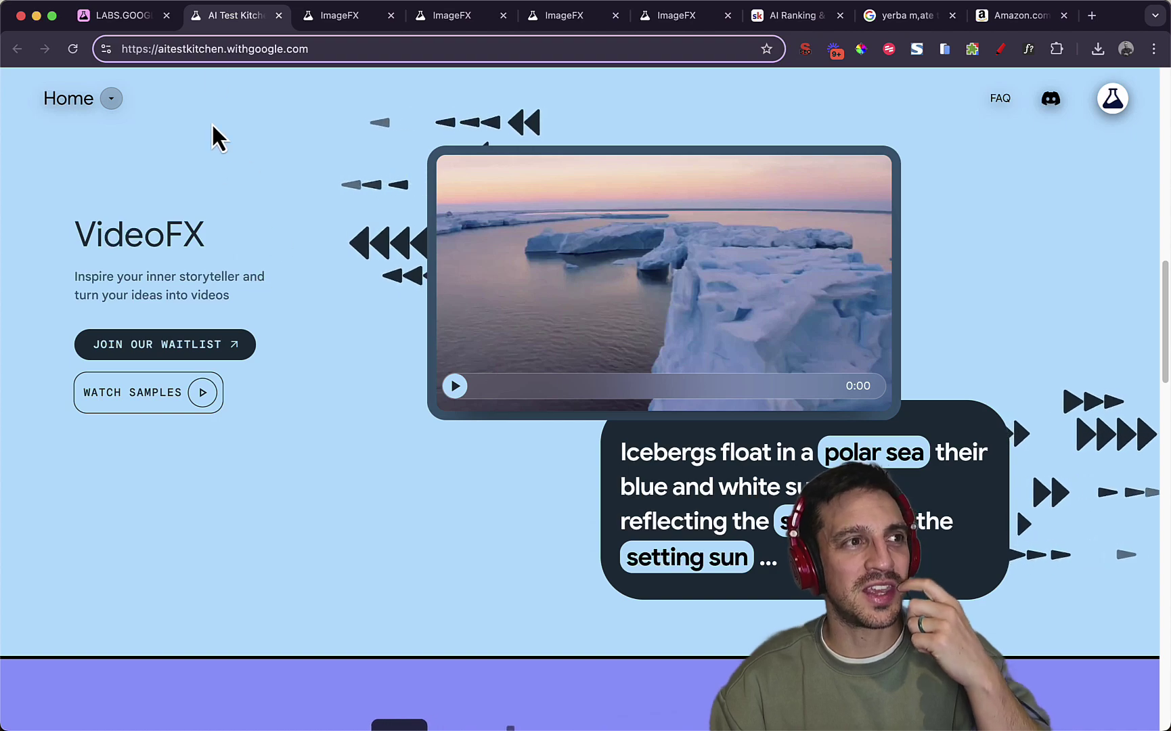
{"action": "left_click", "coordinate": [95, 15]}
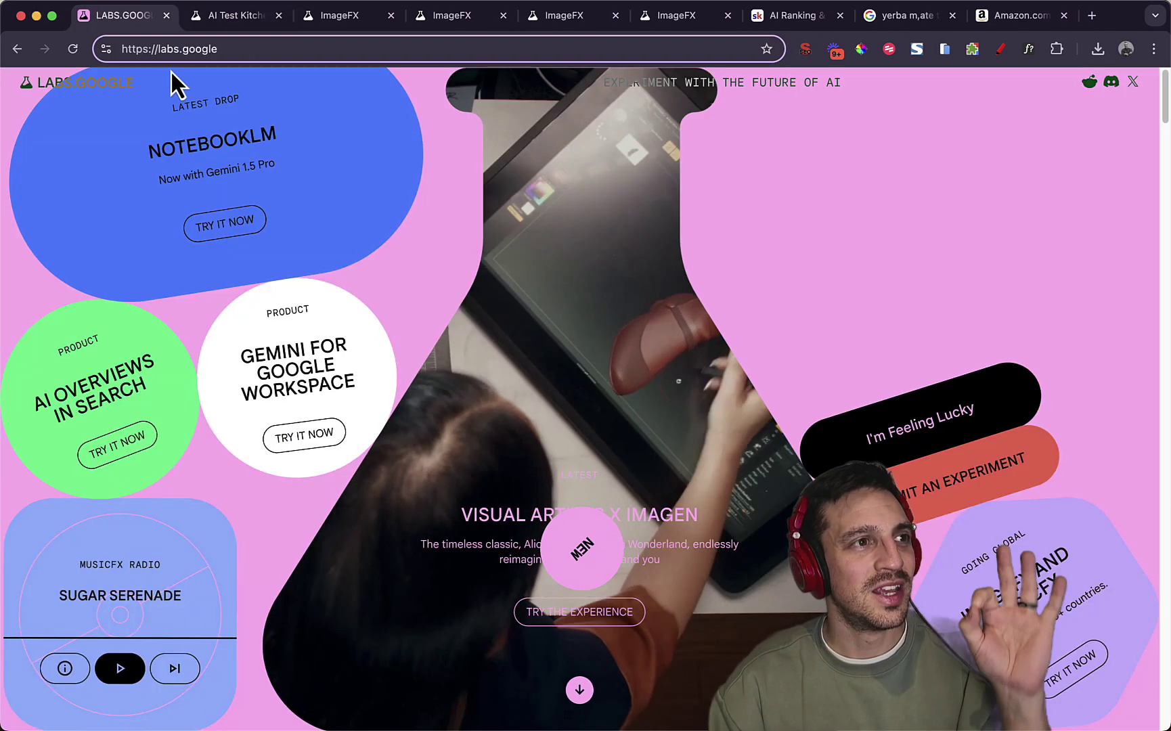